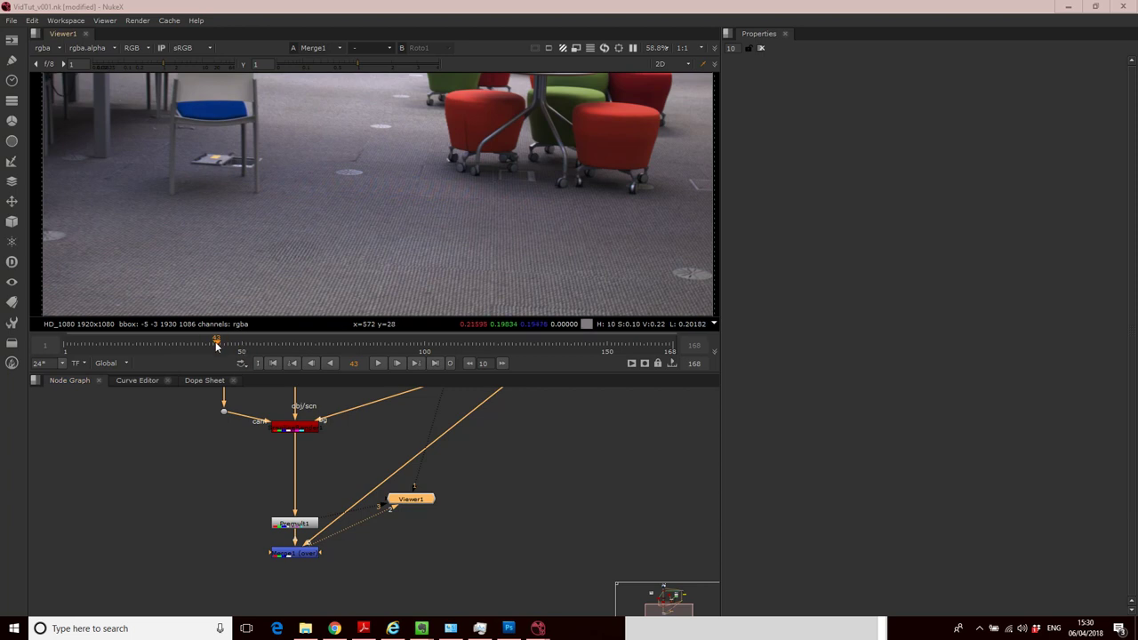
Scrub through the shot to review the floor patch, returning to frame 44
drag(224, 345, 274, 351)
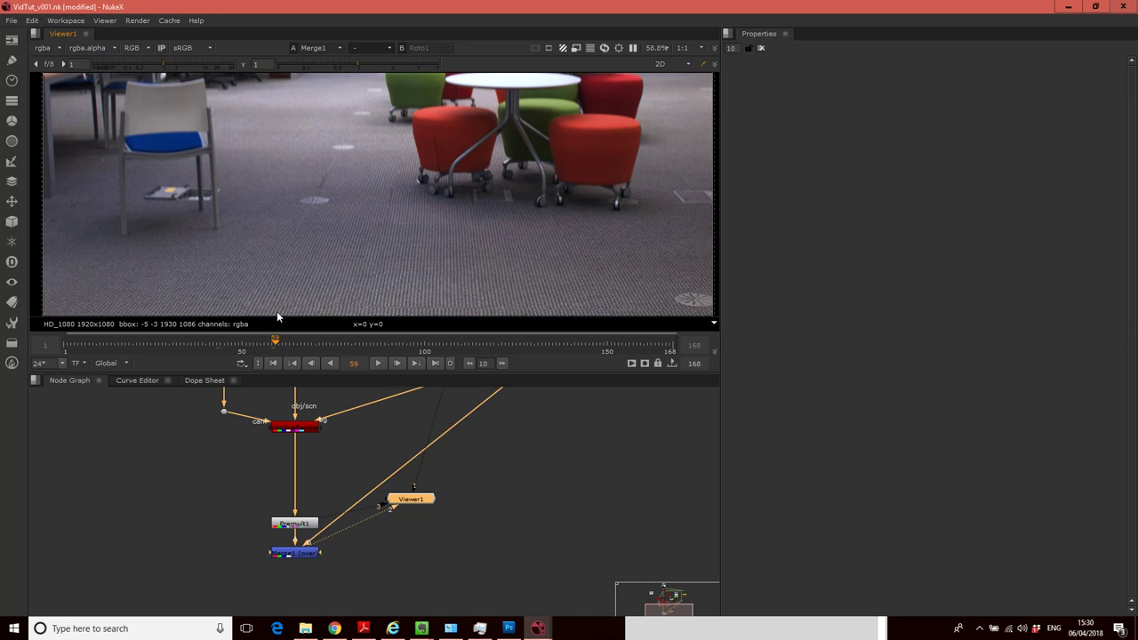
drag(275, 344, 246, 343)
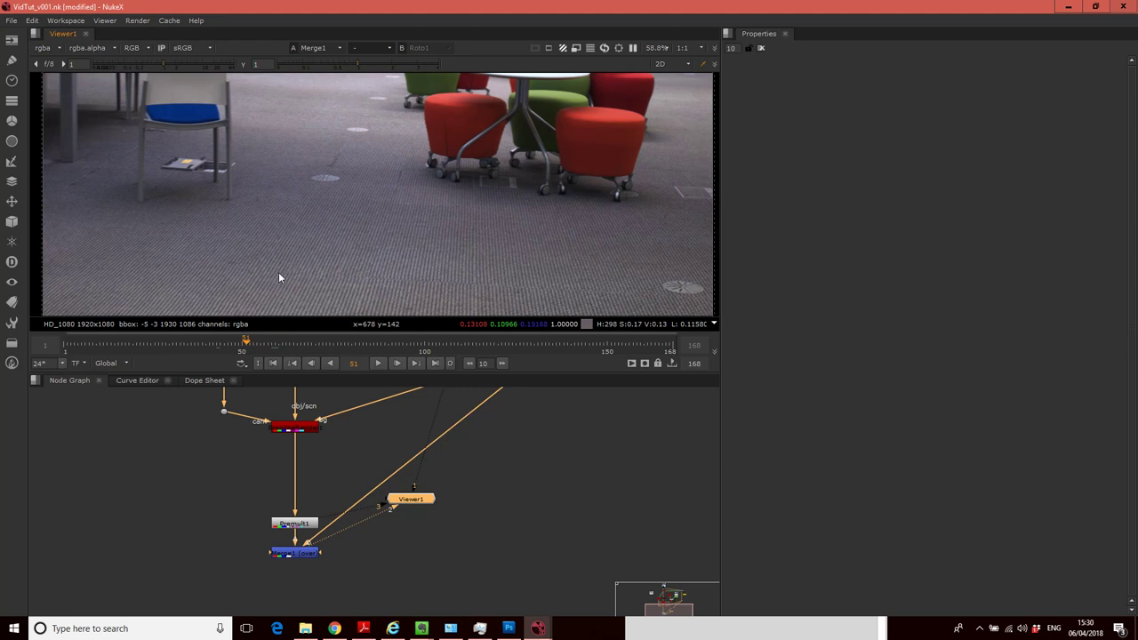
drag(247, 345, 241, 345)
click(221, 345)
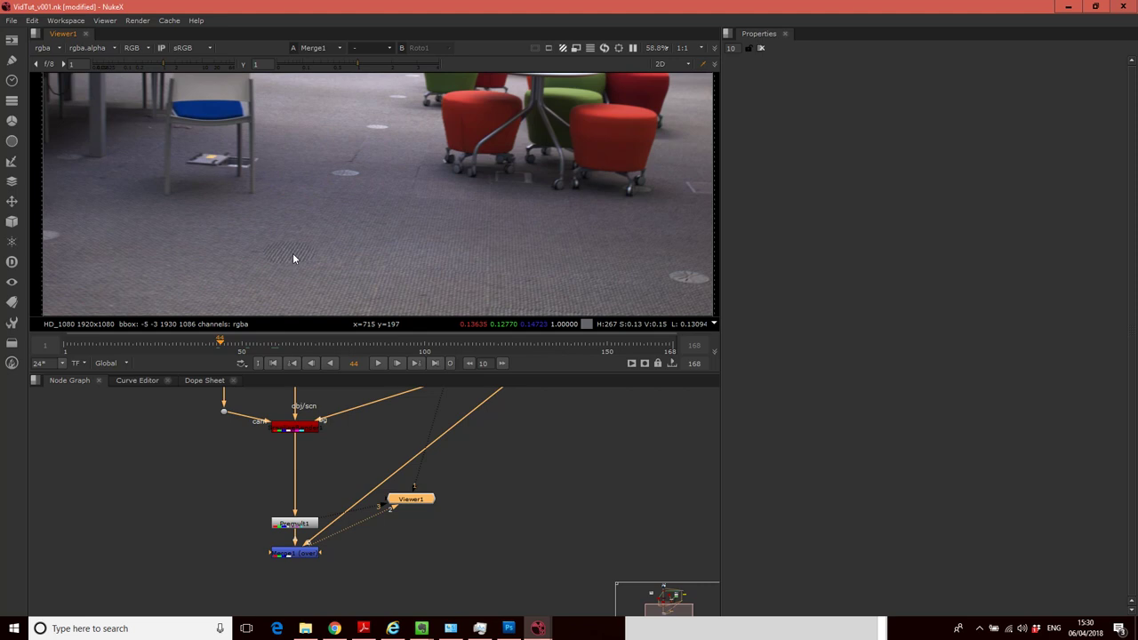
Create a MotionBlur3D node from ScanlineRender and place MotionBlur3D1 just below it
click(307, 428)
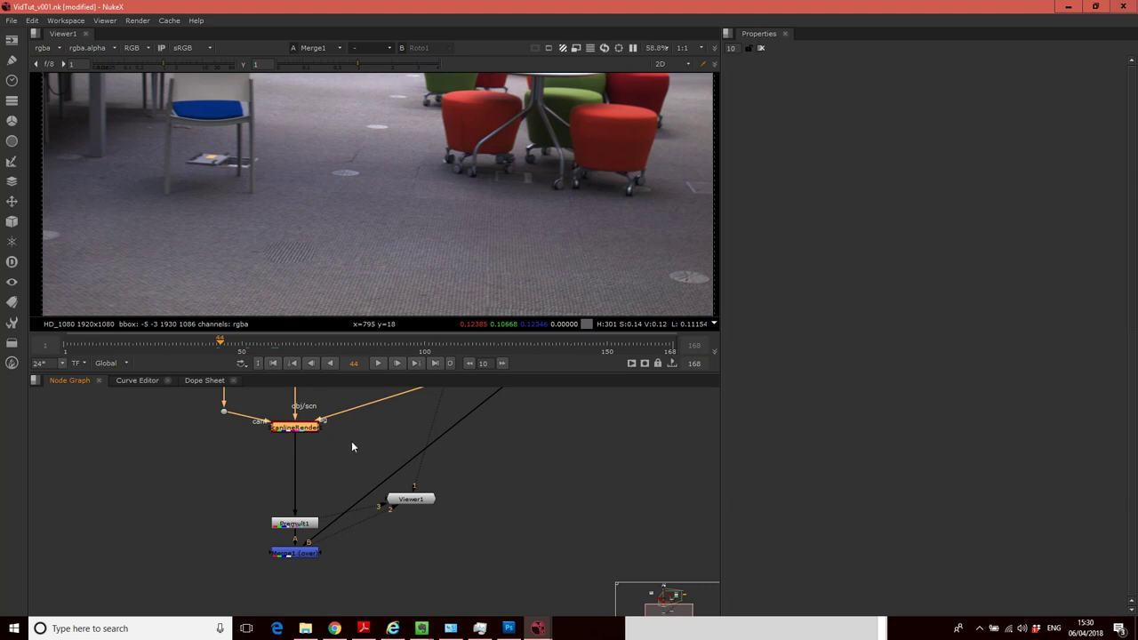
middle_drag(351, 447, 338, 581)
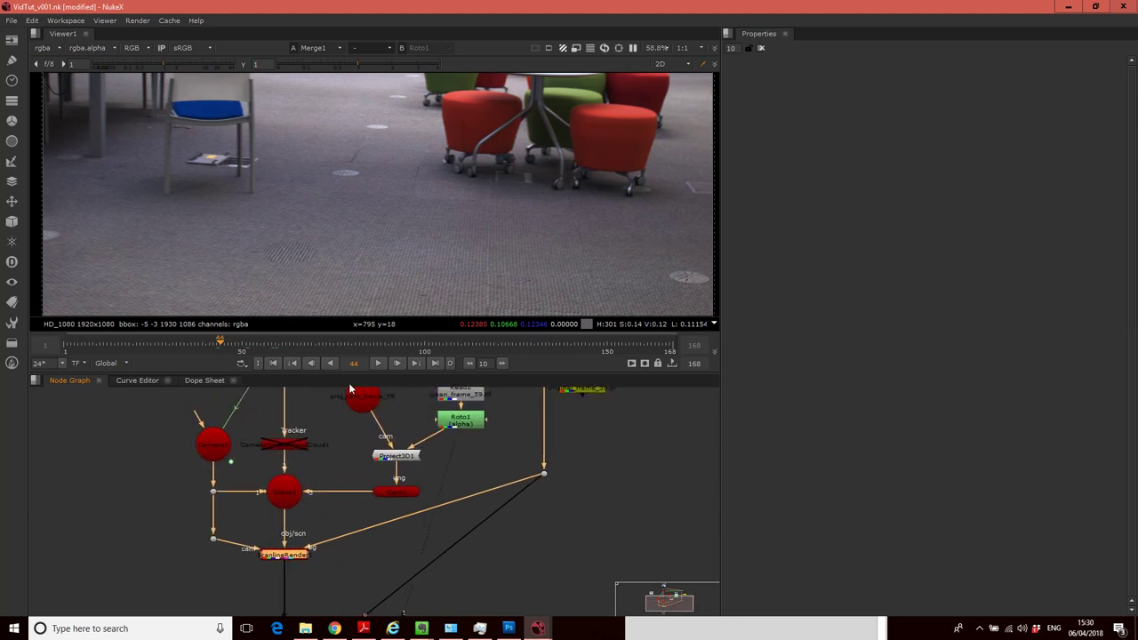
middle_drag(343, 455, 341, 359)
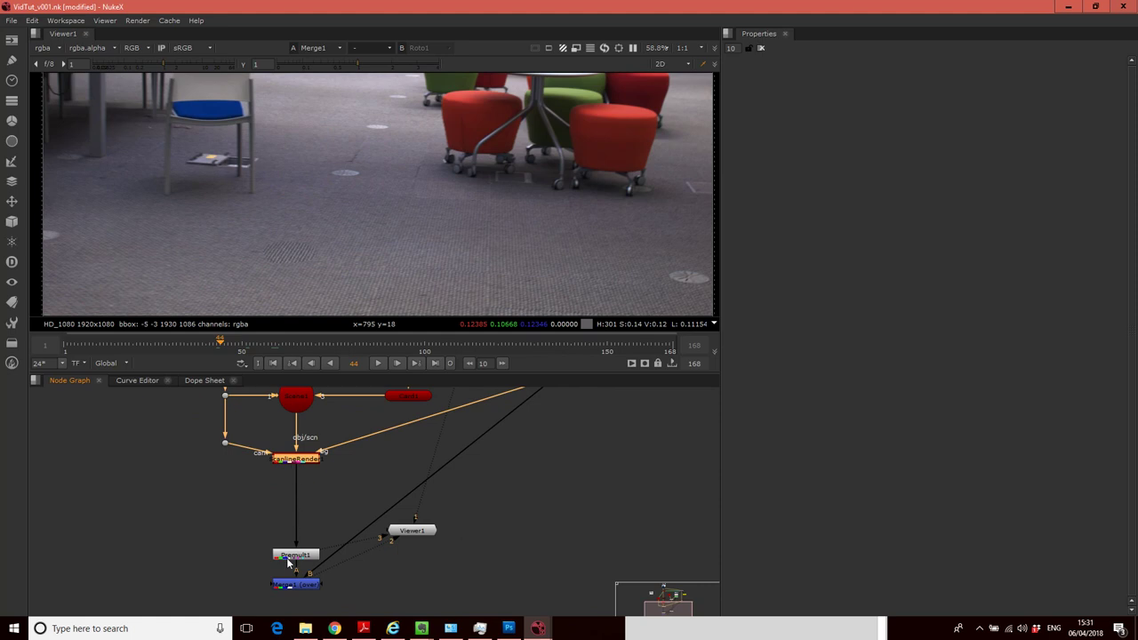
key(Tab)
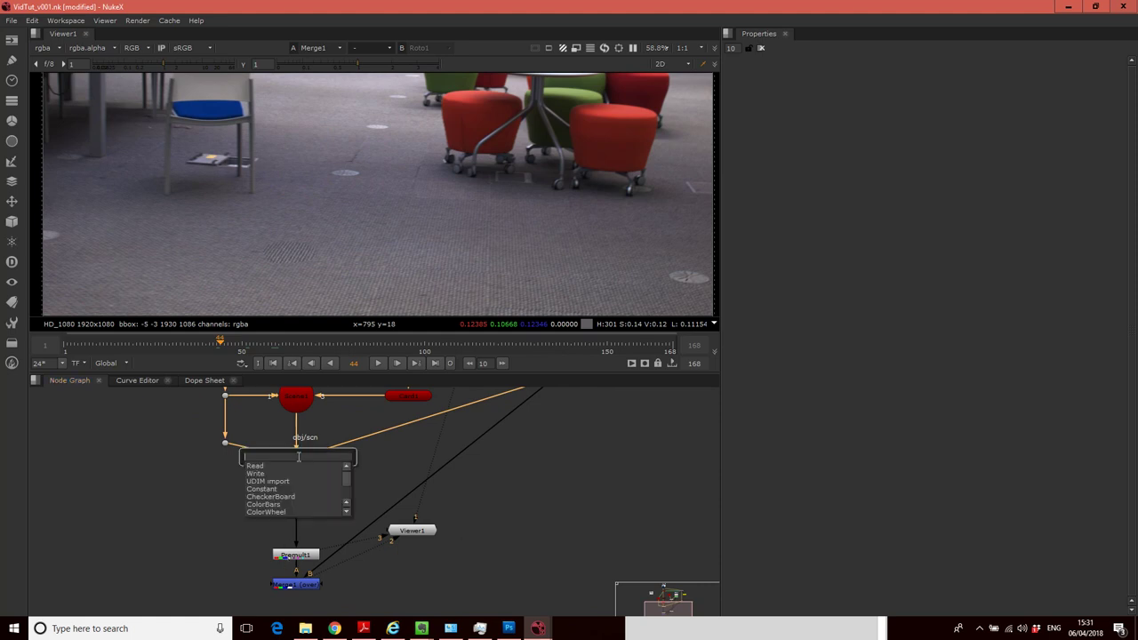
text(motion)
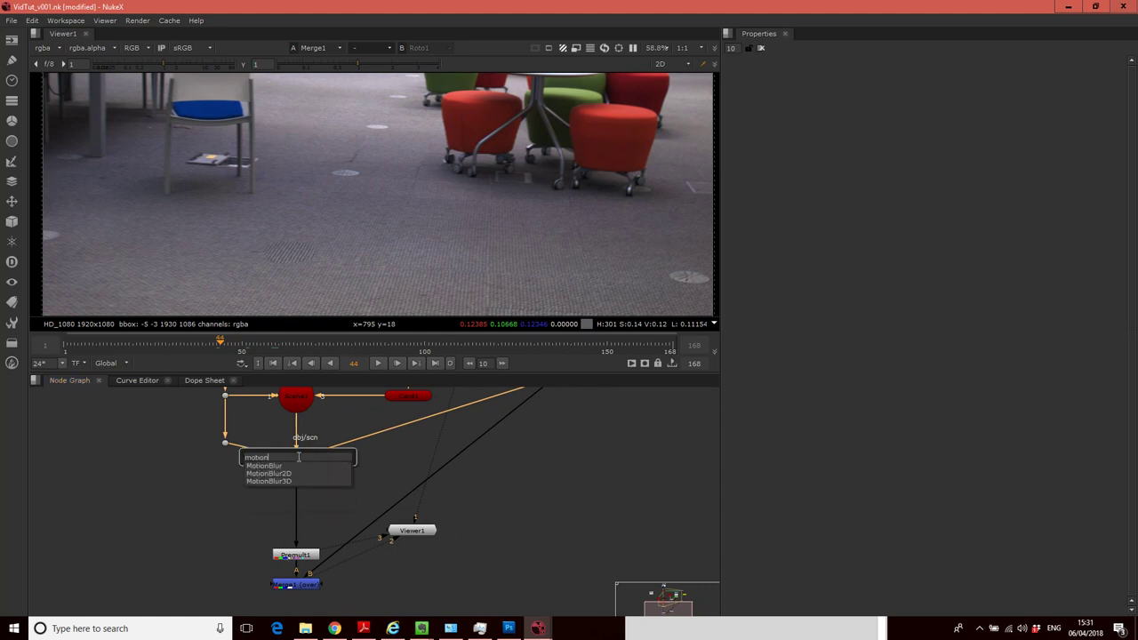
click(312, 480)
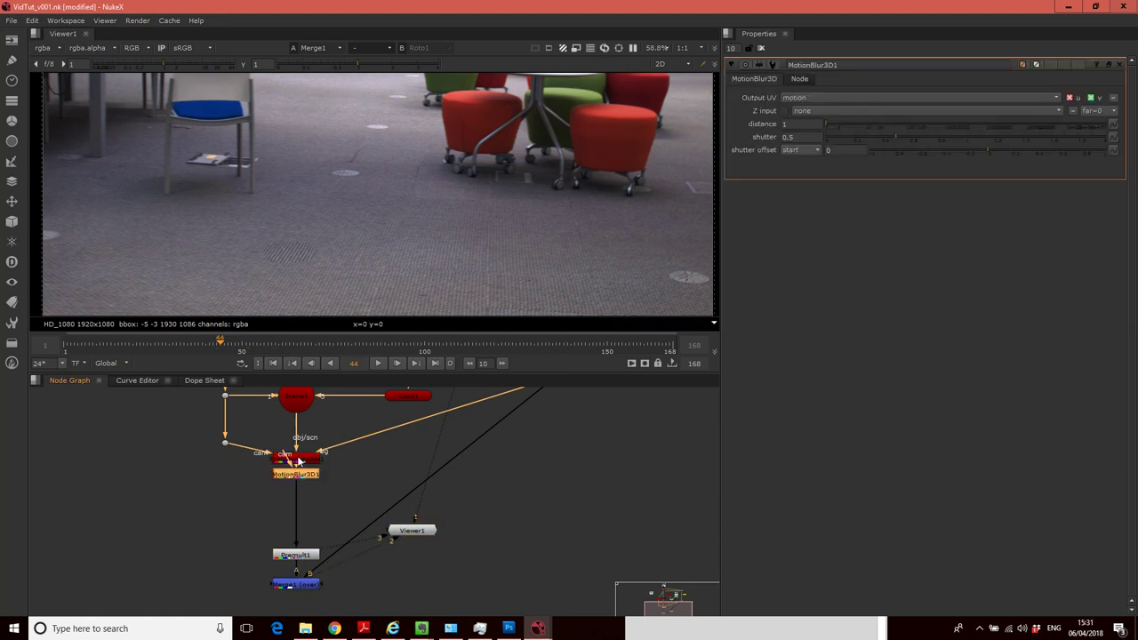
drag(314, 476, 225, 442)
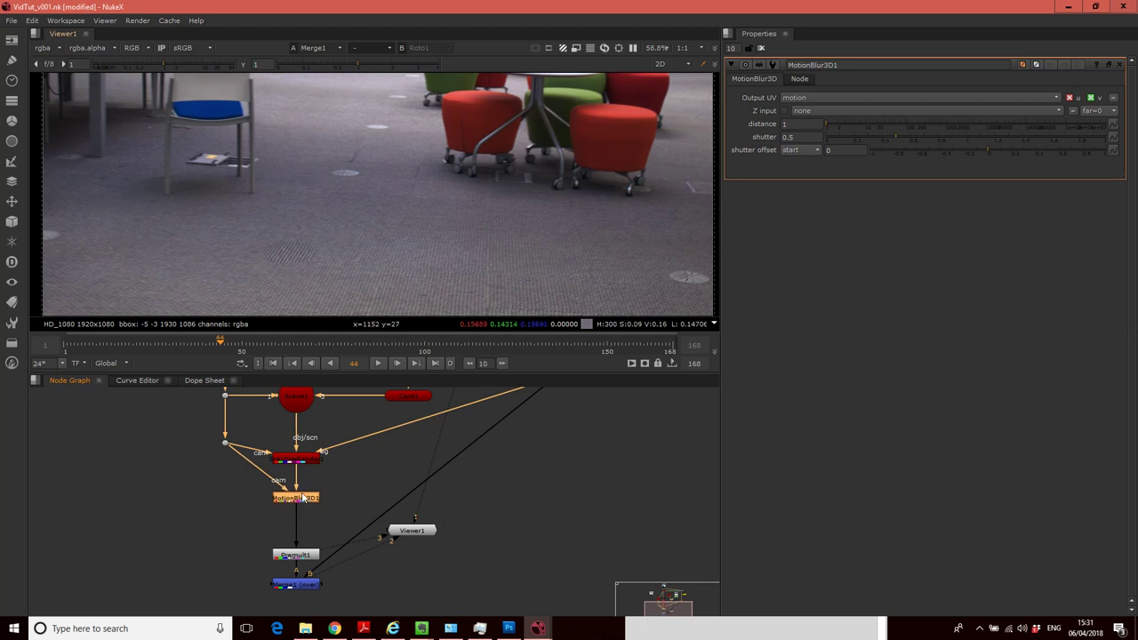
drag(304, 500, 303, 493)
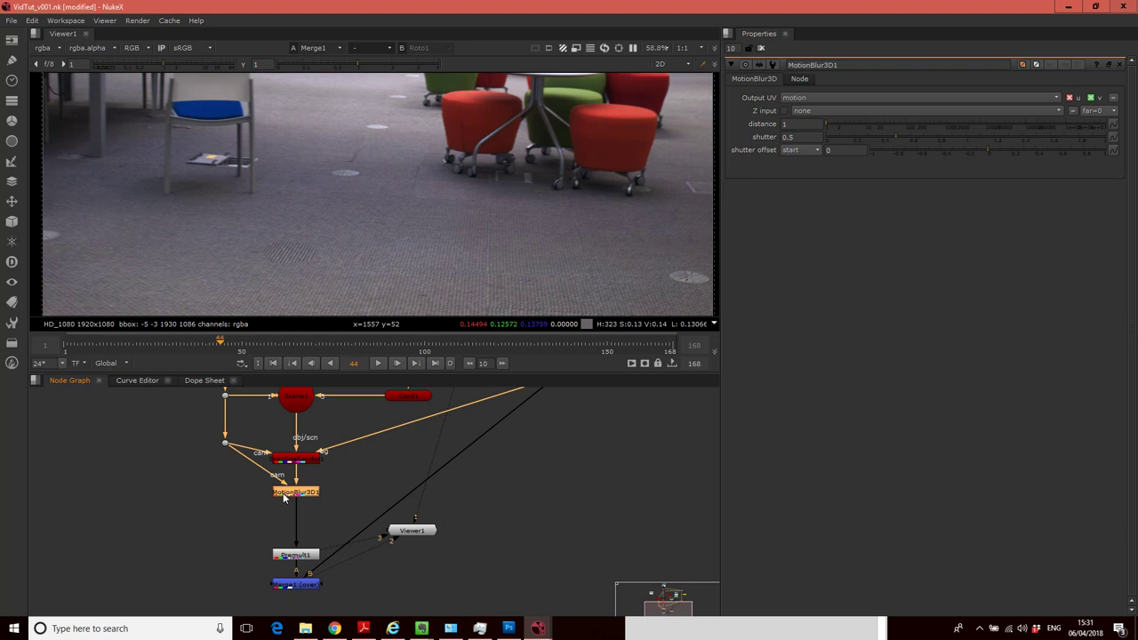
Insert a VectorBlur node after MotionBlur3D1 and place it just below
click(310, 510)
click(308, 495)
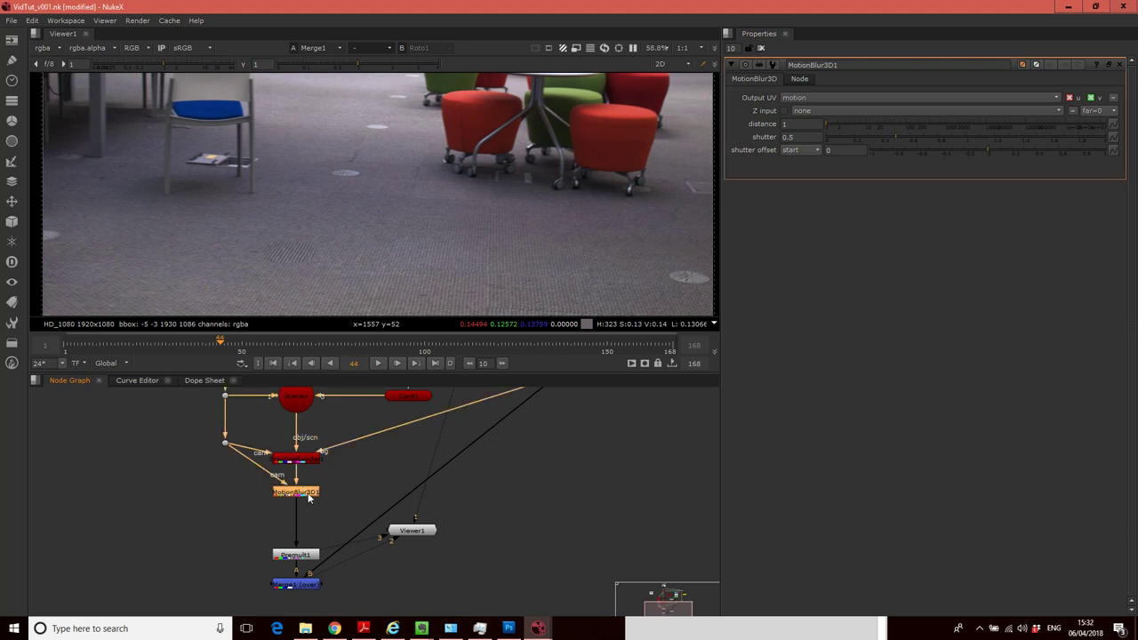
key(Tab)
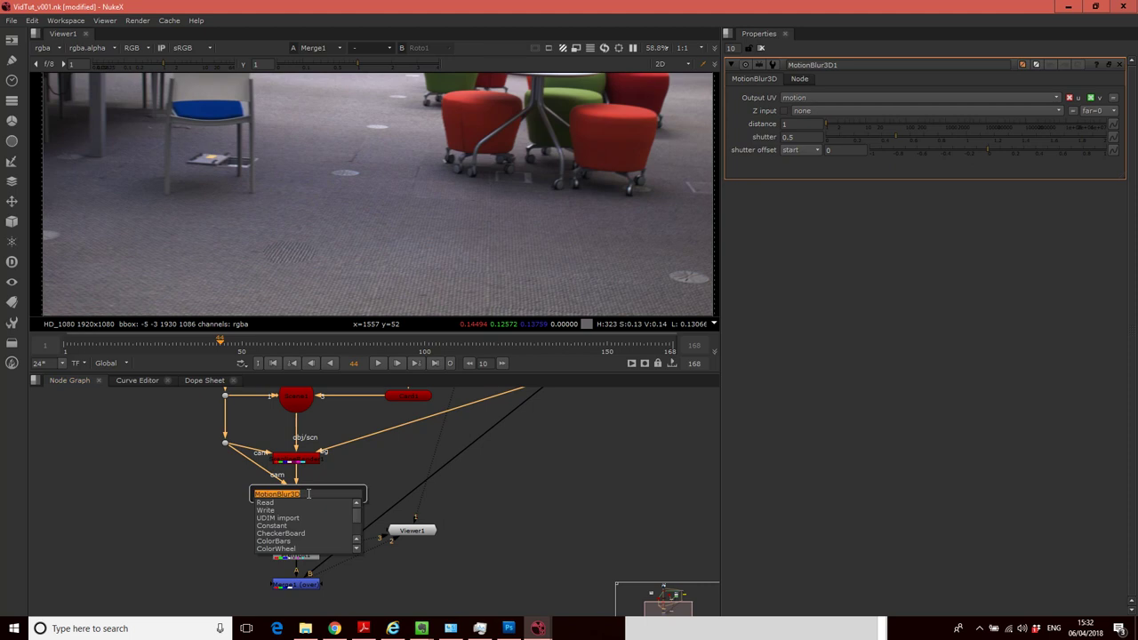
text(vec)
key(Down)
key(Down)
key(Down)
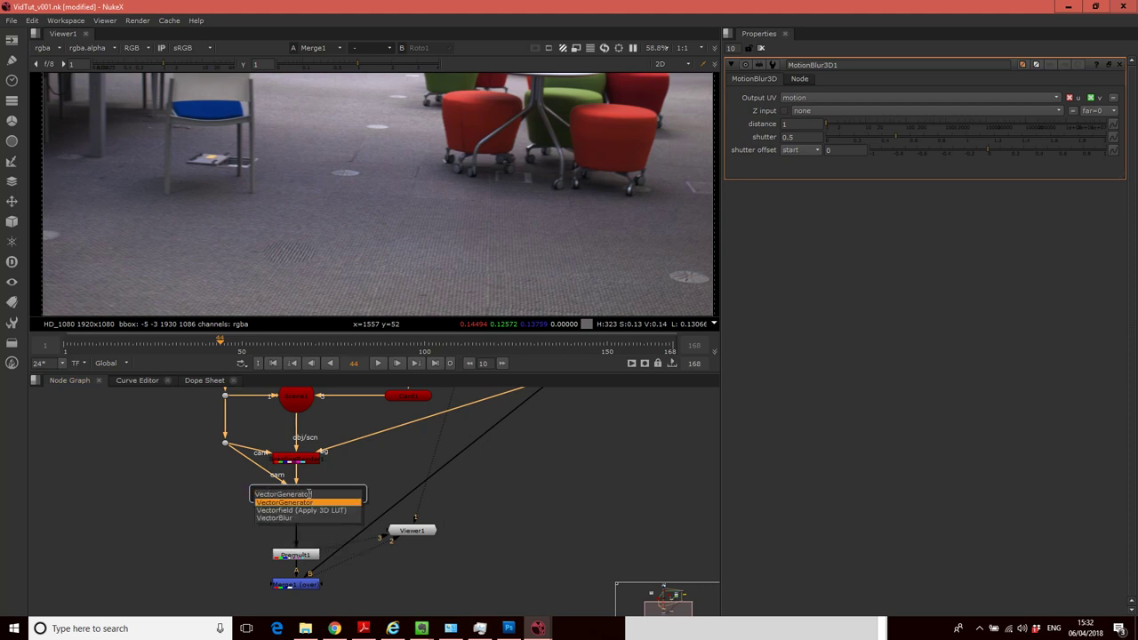
key(Return)
drag(309, 498, 316, 523)
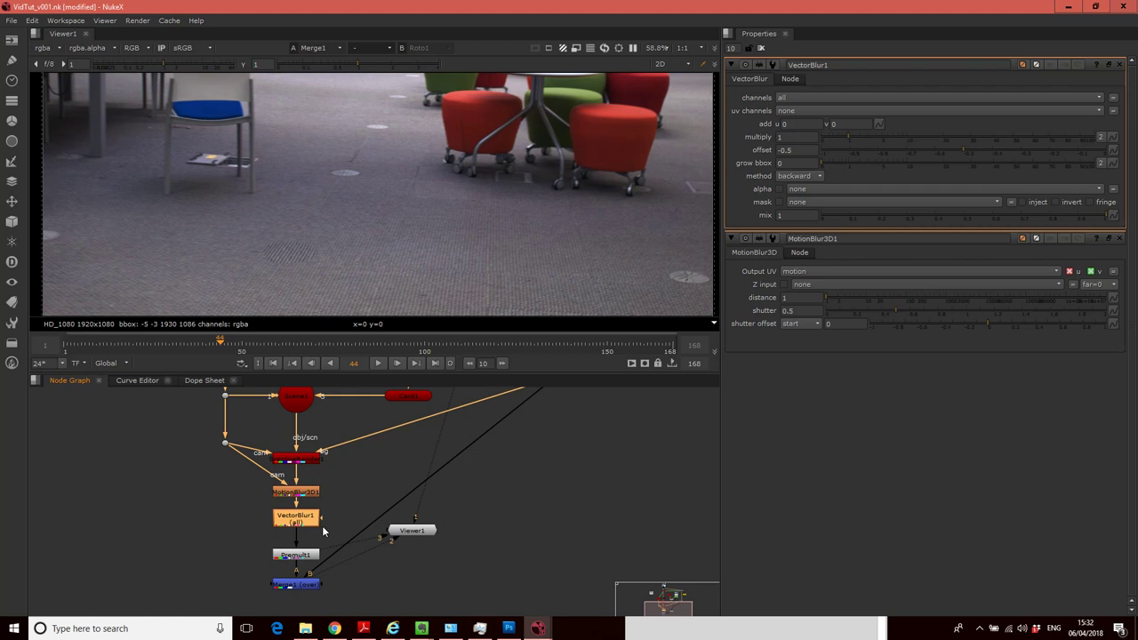
Set VectorBlur1 channels to rgb and uv channels to motion
click(800, 99)
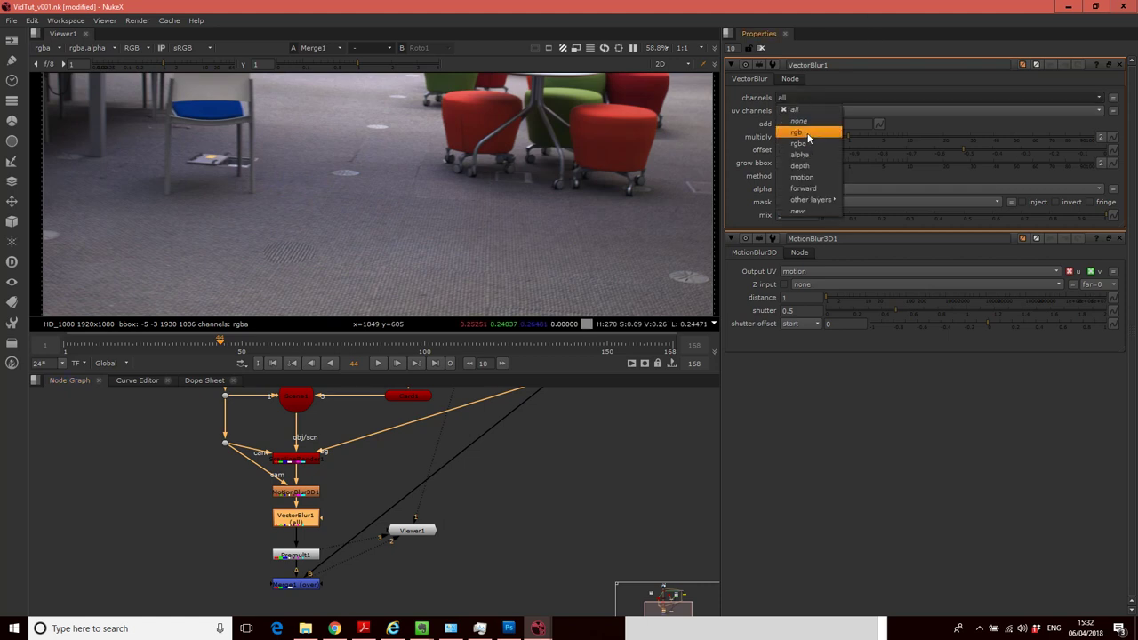
click(806, 134)
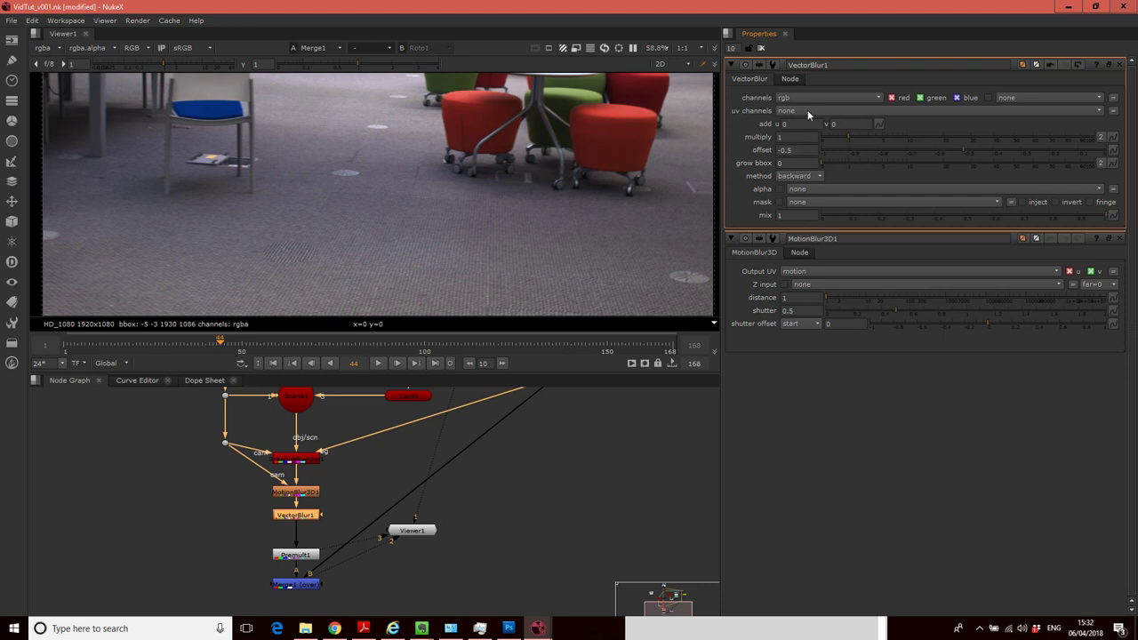
click(807, 112)
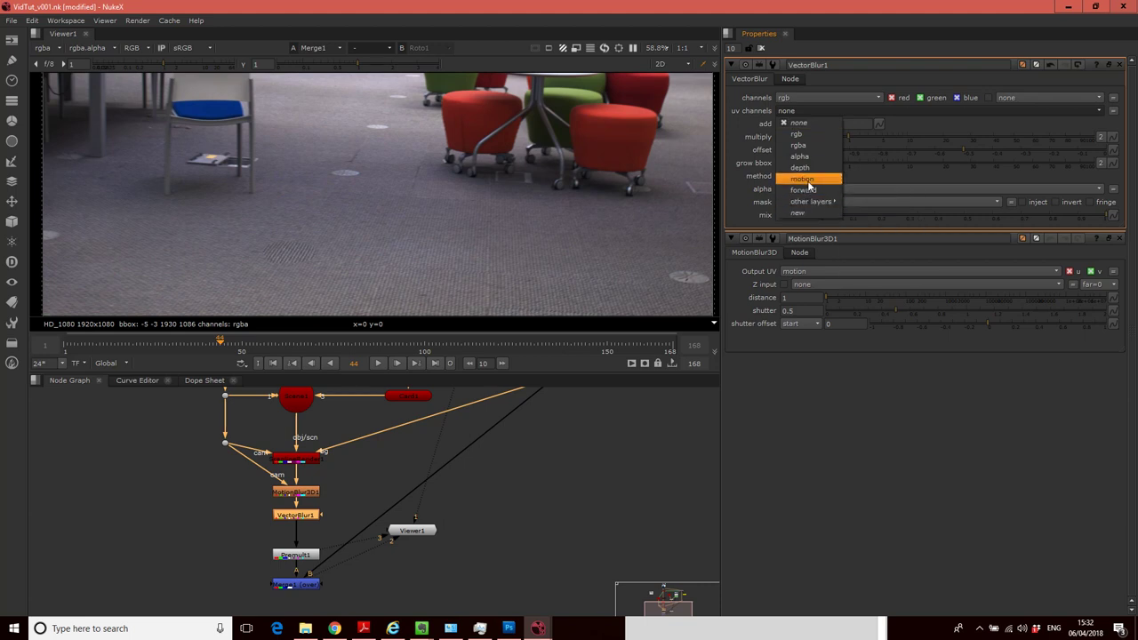
click(808, 181)
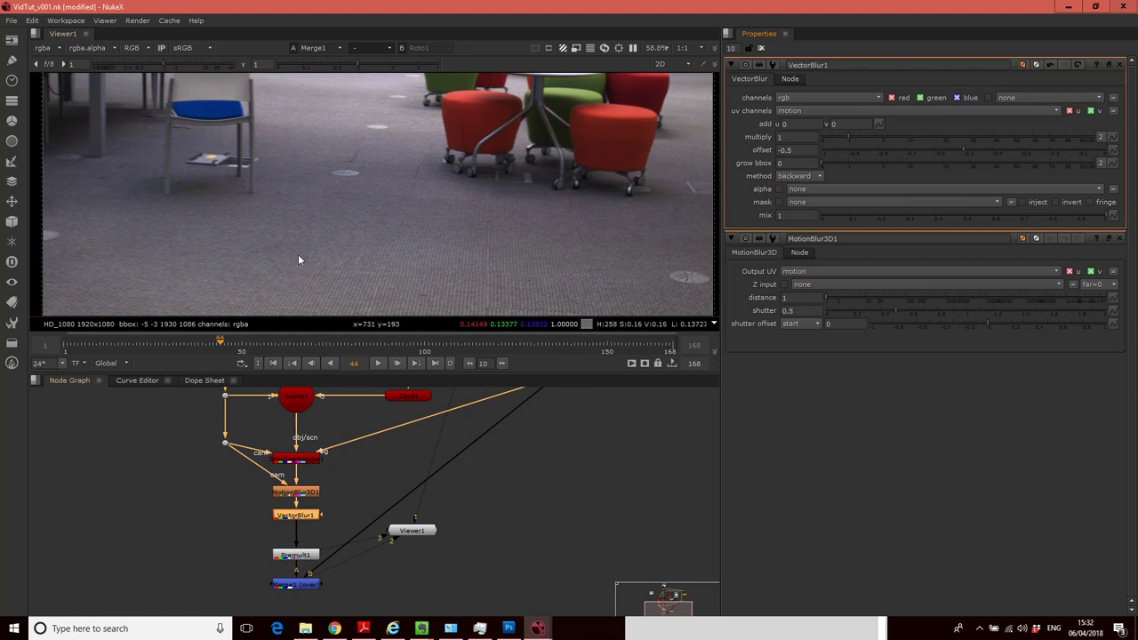
Check the blur at frames 50, 35, 31 and 21, then push Premult1 and Merge1 down
click(243, 346)
drag(242, 346, 187, 344)
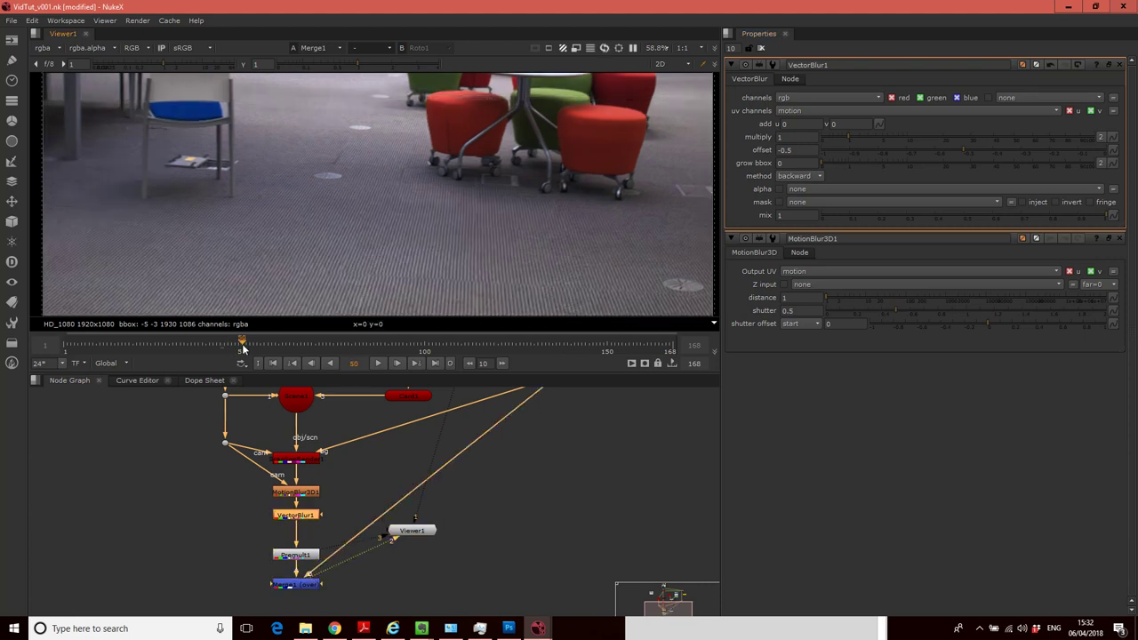
click(174, 346)
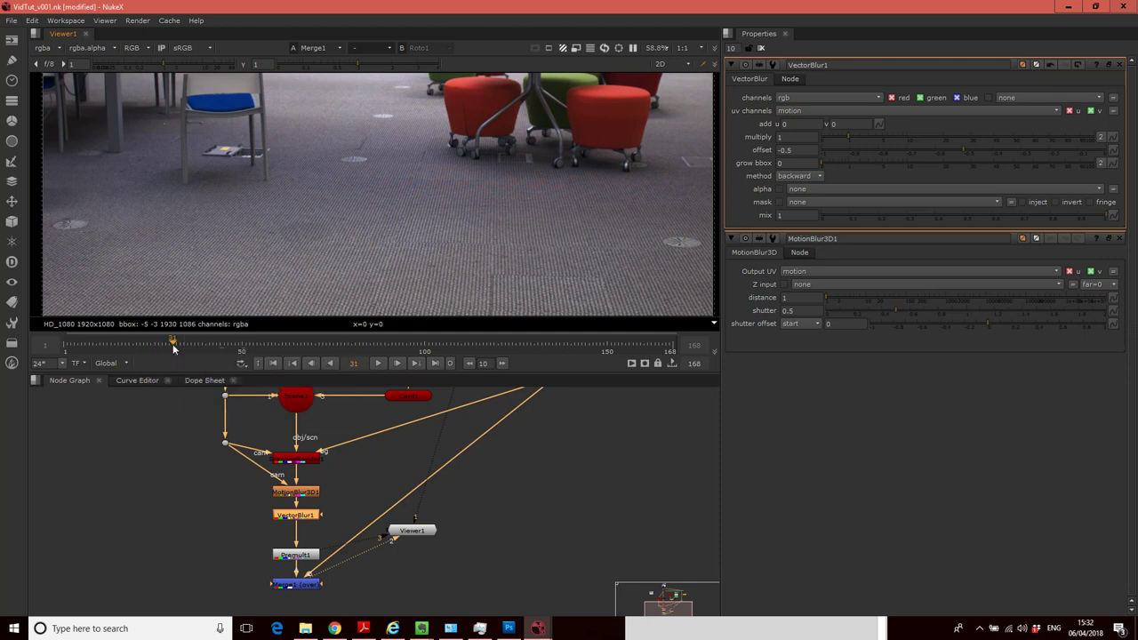
drag(174, 347, 138, 348)
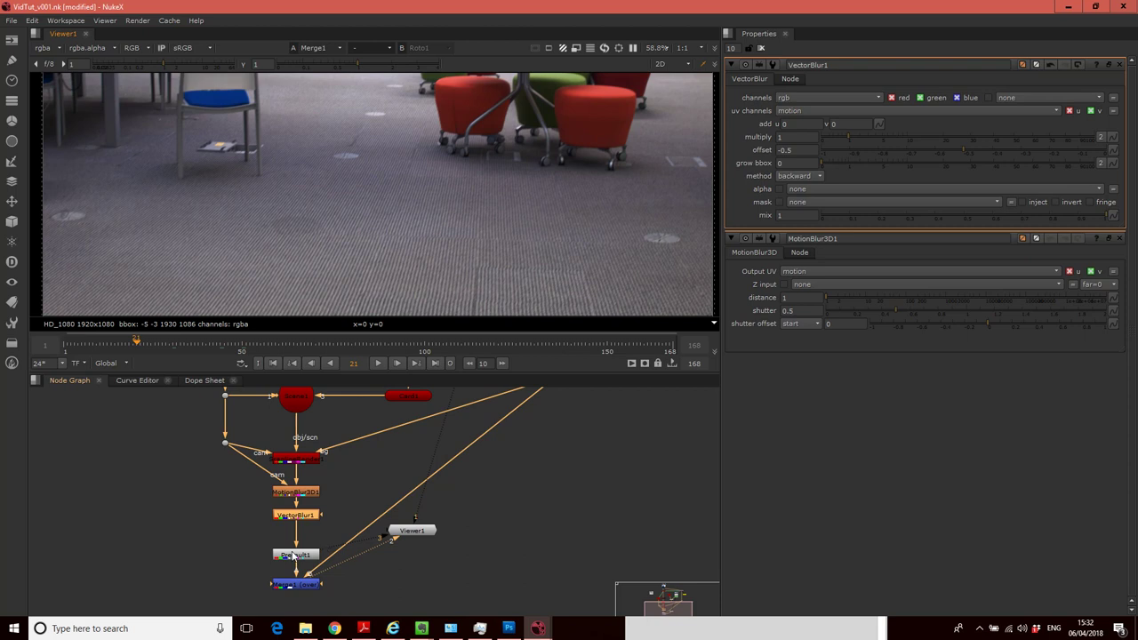
drag(295, 584, 299, 572)
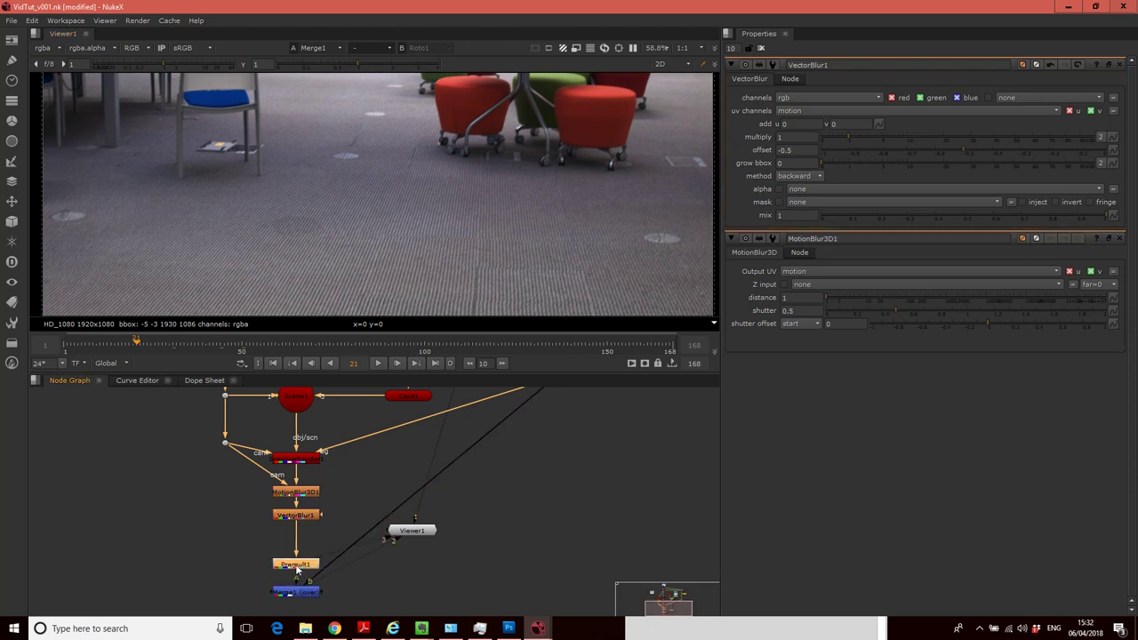
Add a Grade node after VectorBlur1 and place it slightly lower
click(298, 513)
key(Tab)
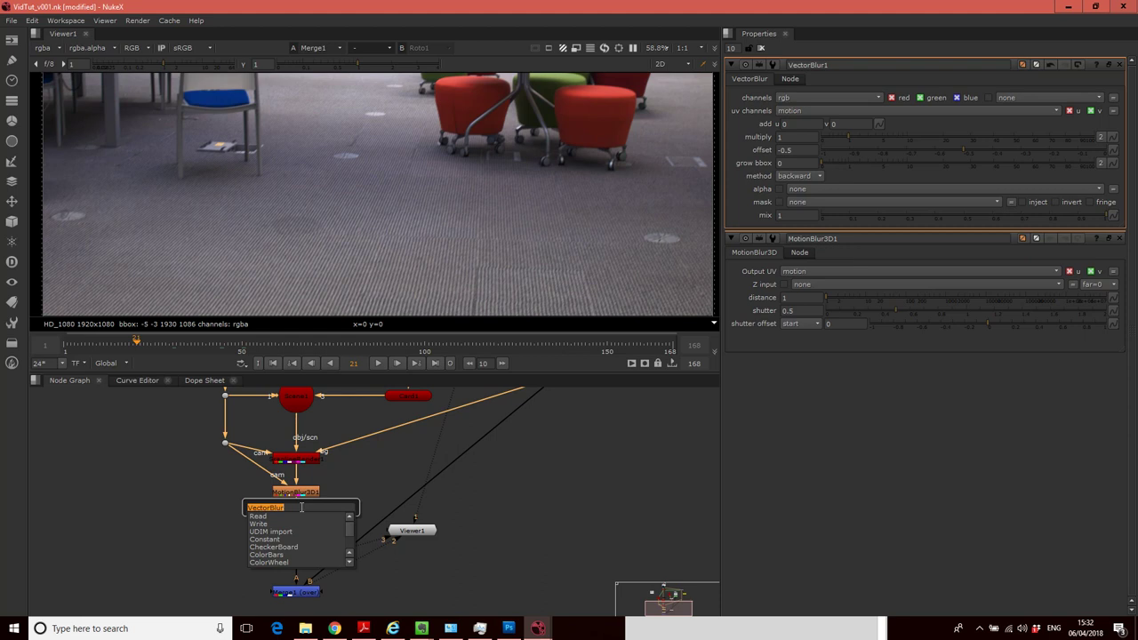
text(grad)
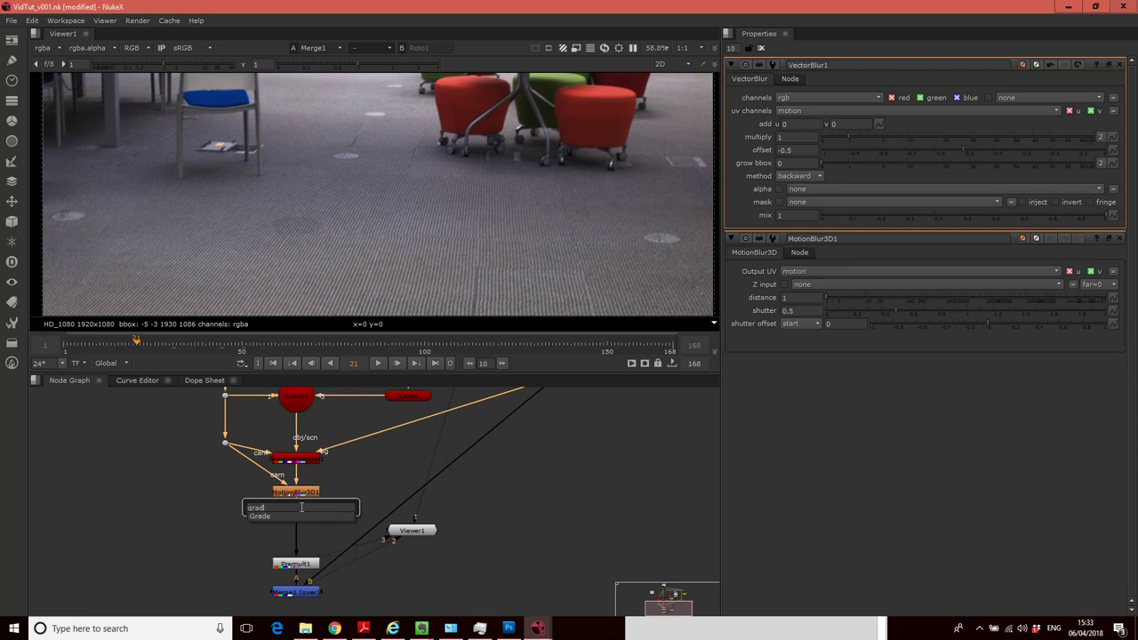
key(Return)
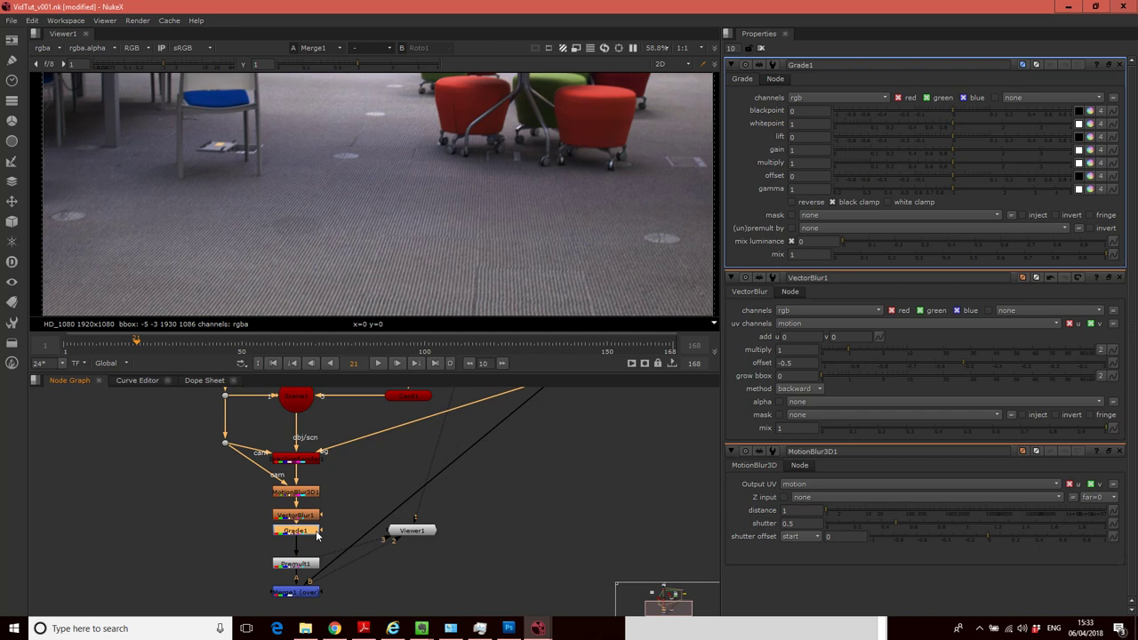
drag(316, 530, 316, 537)
Raise Grade1's gain to 1.14 to brighten the carpet patch
scroll(329, 249, up, 3)
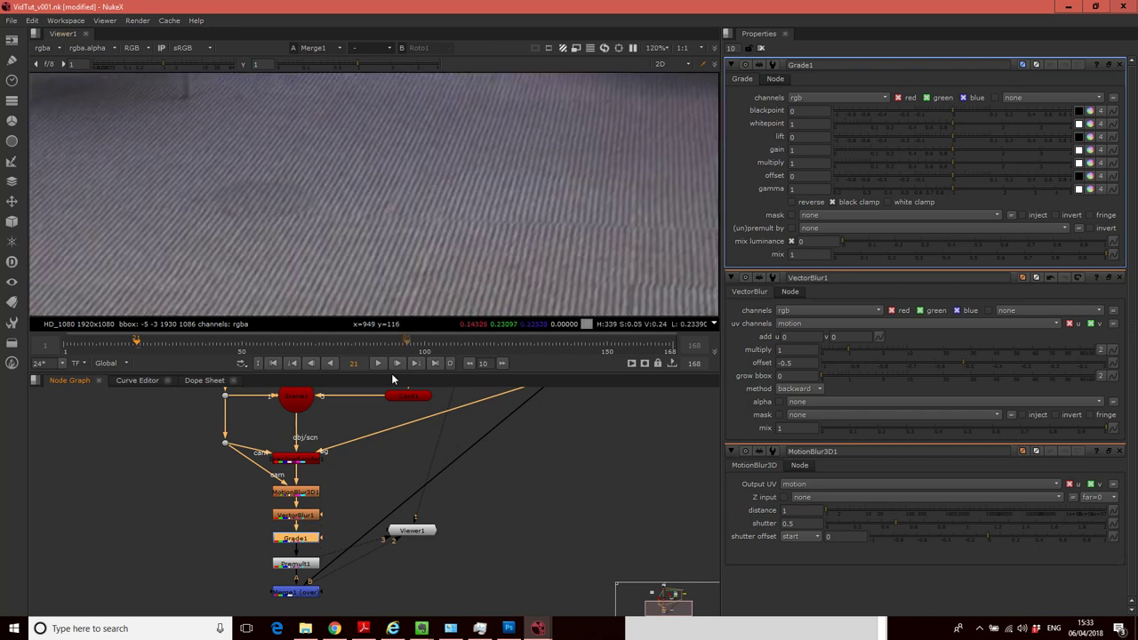
click(960, 149)
drag(966, 152, 963, 153)
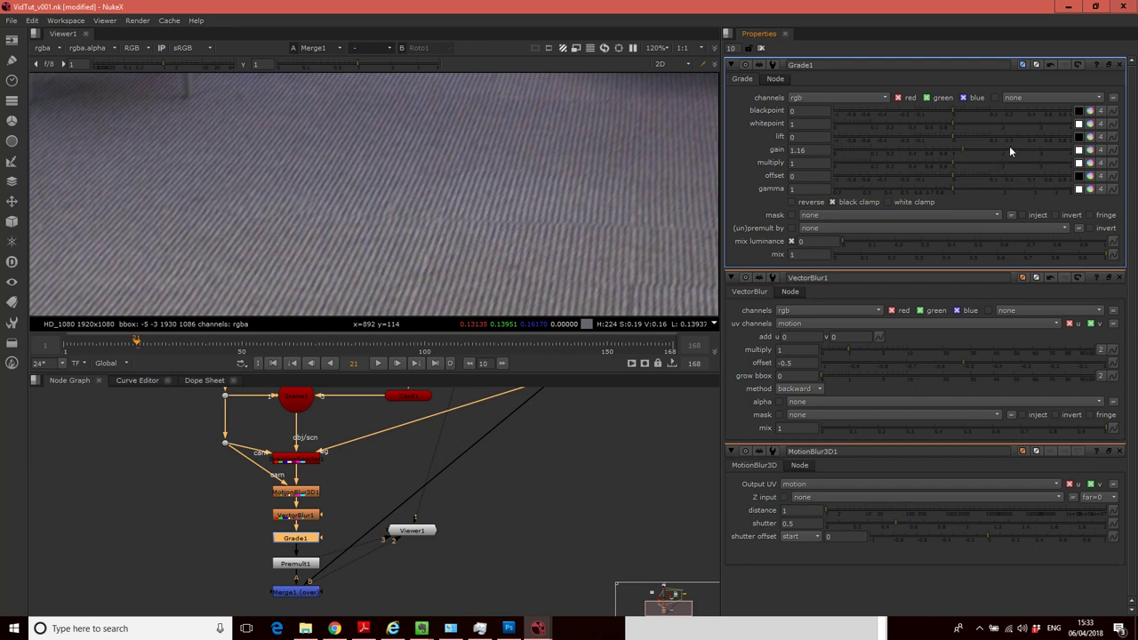
click(983, 148)
click(946, 148)
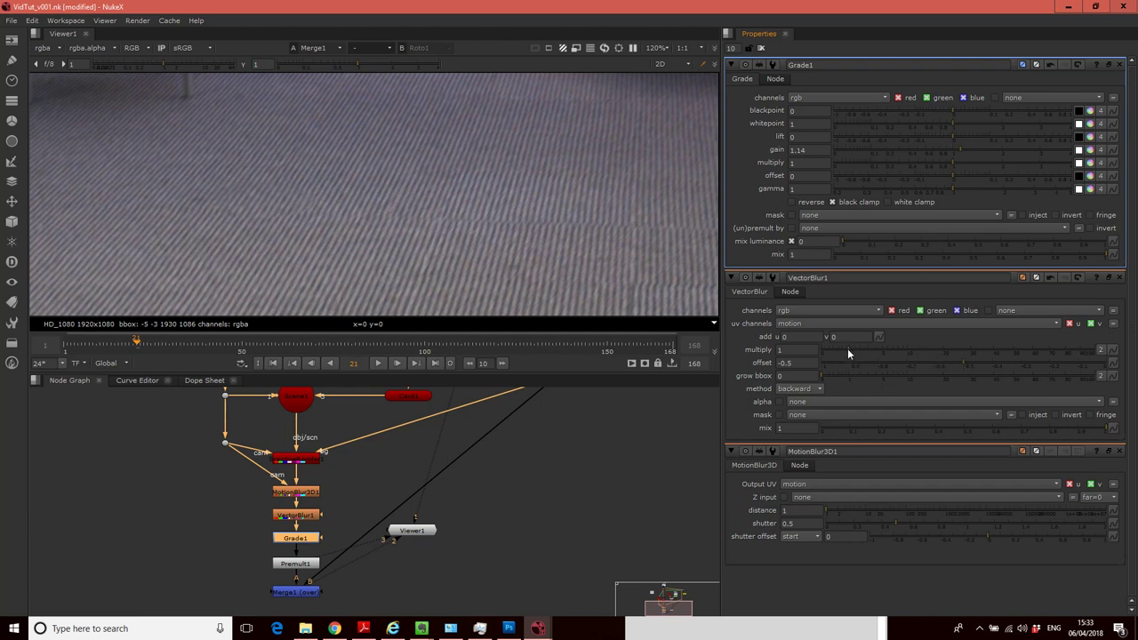
Adjust the VectorBlur1 multiply slider, settling on 0.7
click(883, 347)
click(866, 347)
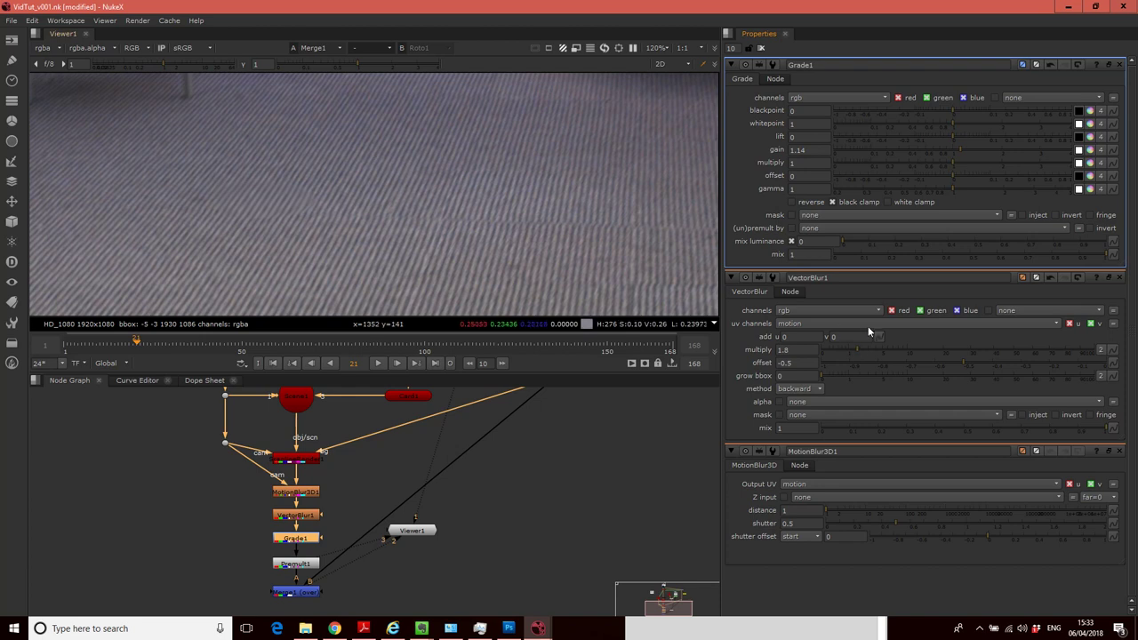
click(853, 348)
Scrub to frame 59 and zoom the Viewer out and back in on the carpet
drag(136, 343, 275, 354)
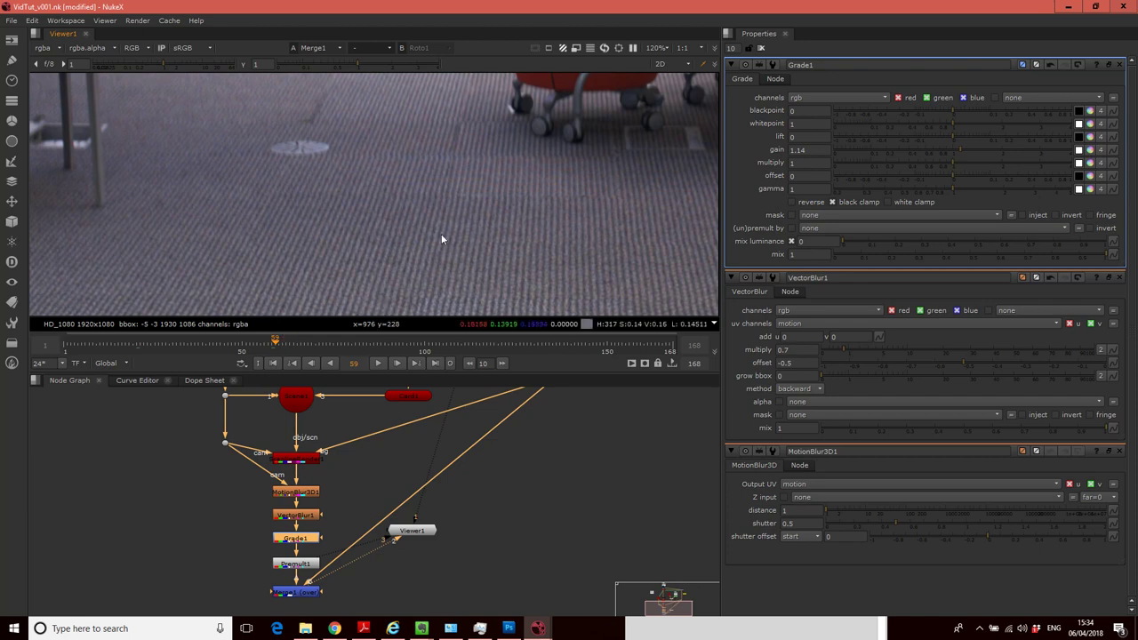
scroll(441, 234, down, 2)
scroll(441, 235, down, 1)
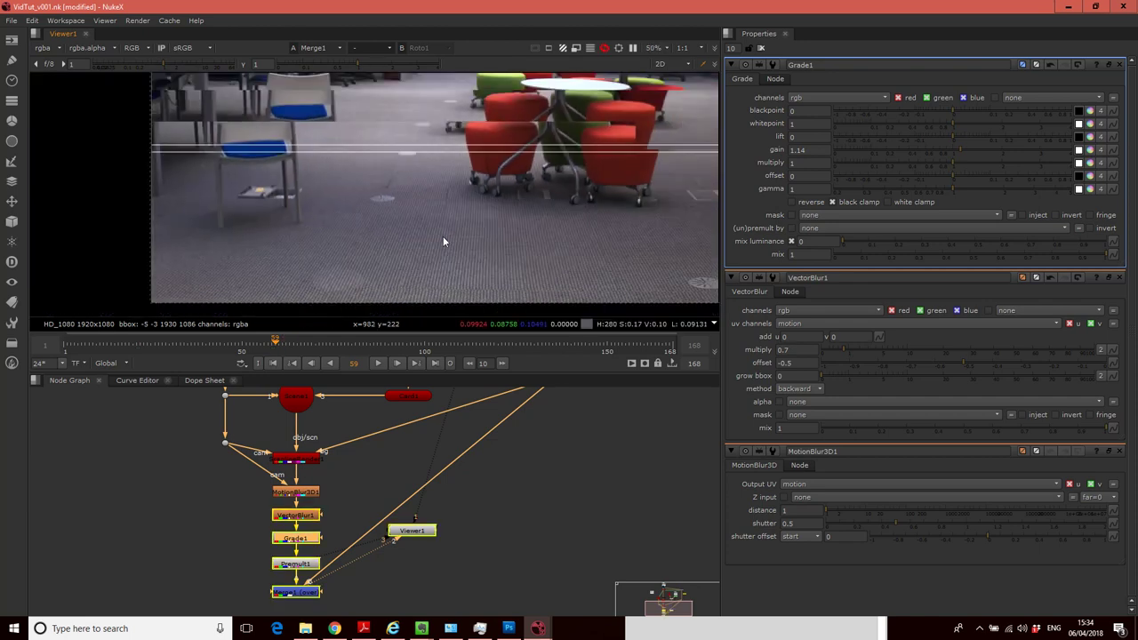
scroll(419, 249, up, 5)
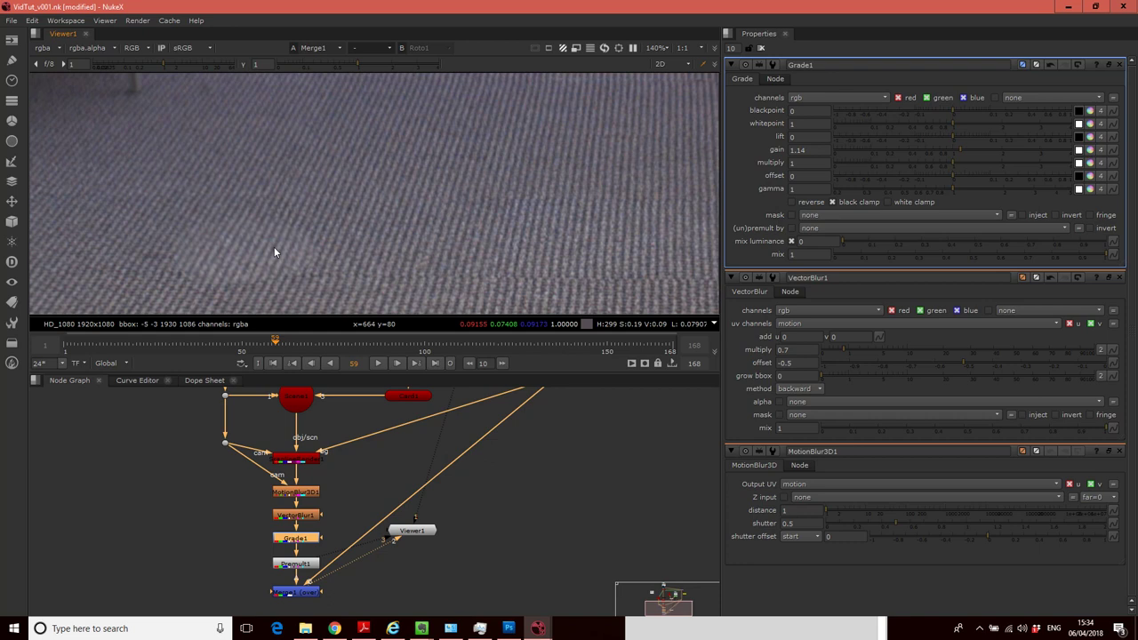
Enter 1 for Grade1 gain and drag VectorBlur1 multiply down to 0.2
click(804, 149)
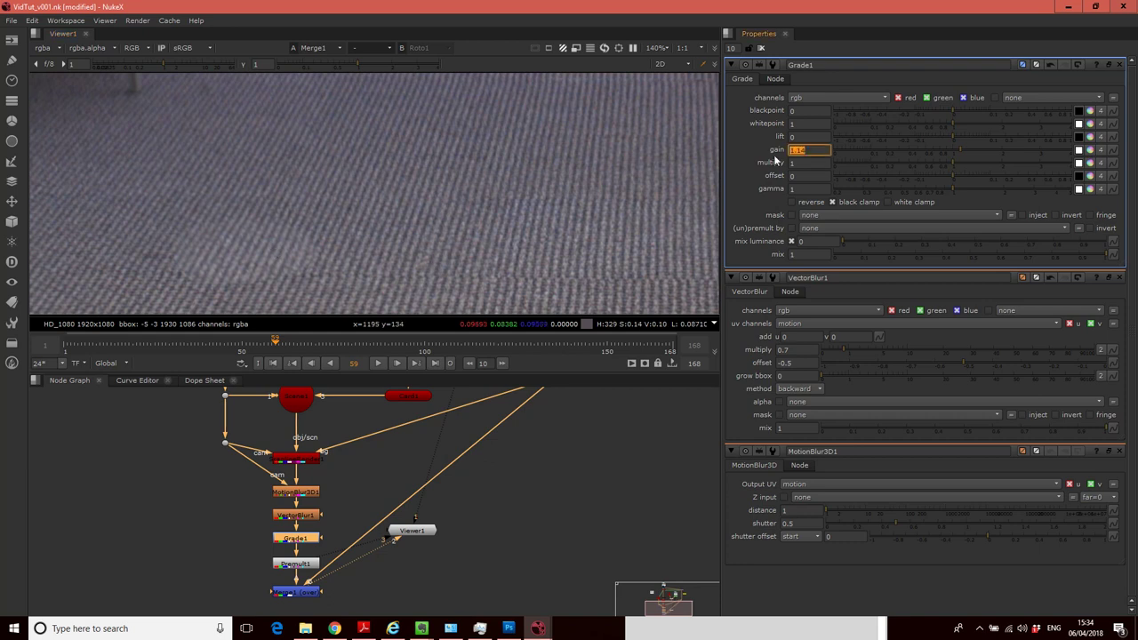
text(1)
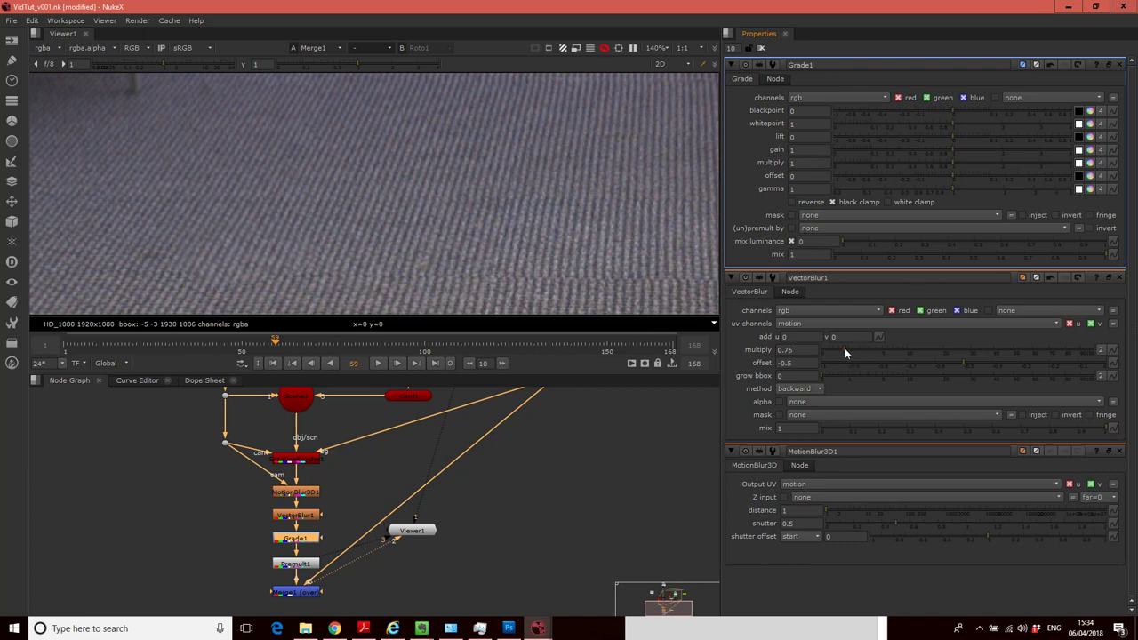
mouse_move(849, 348)
mouse_down()
mouse_move(809, 352)
mouse_move(838, 362)
mouse_up()
Set keyframes on the multiply and gain values at frame 59
right_click(804, 350)
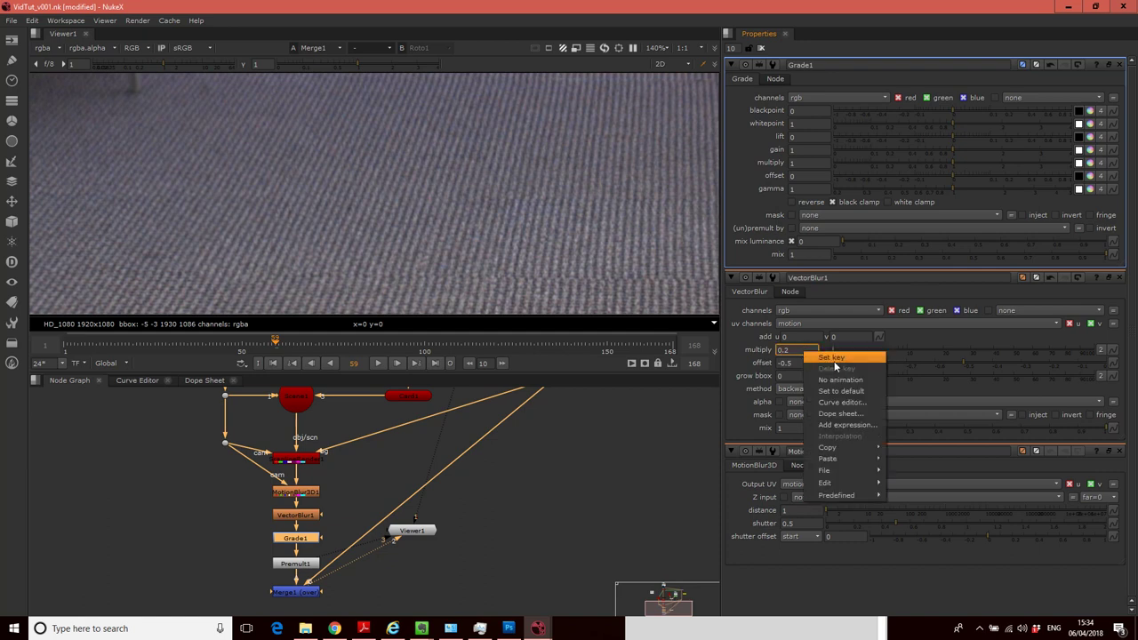
click(833, 358)
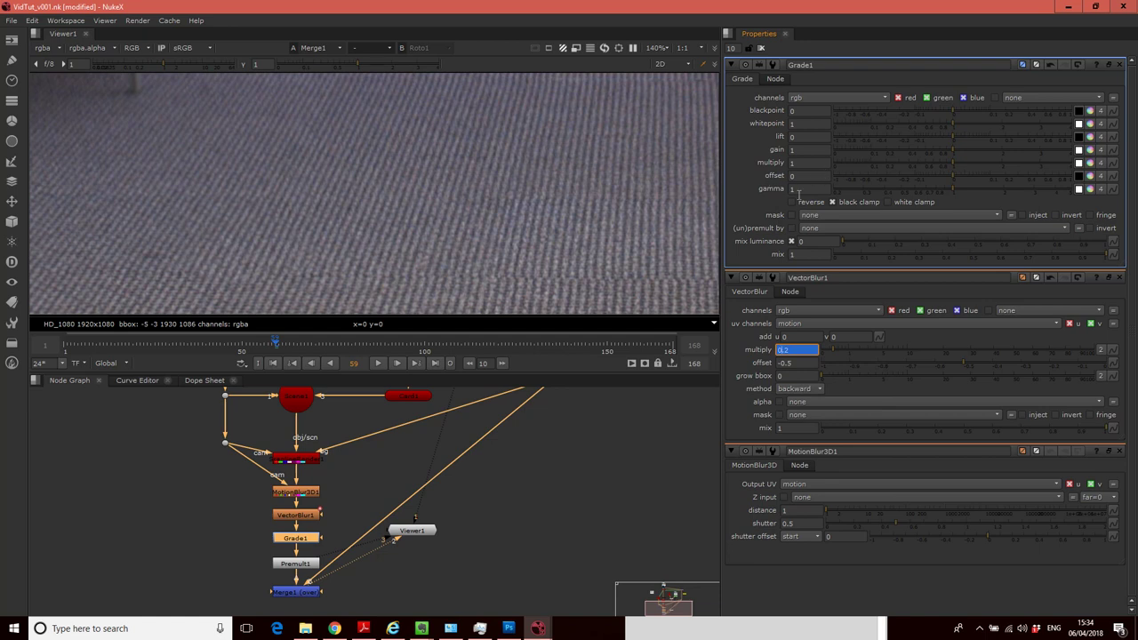
right_click(800, 150)
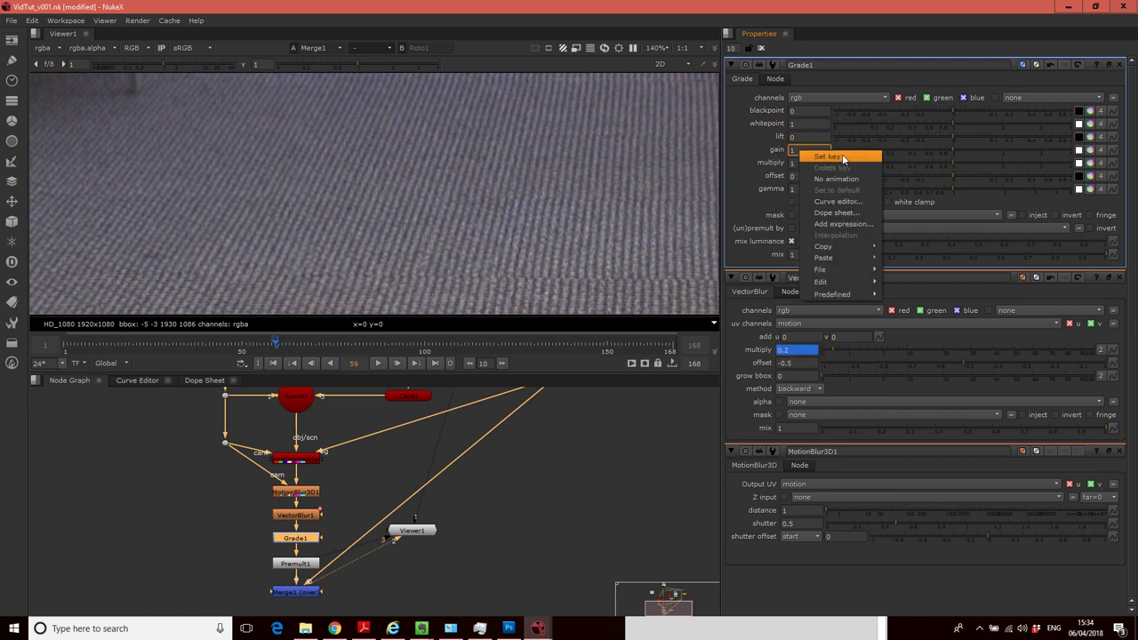
click(840, 157)
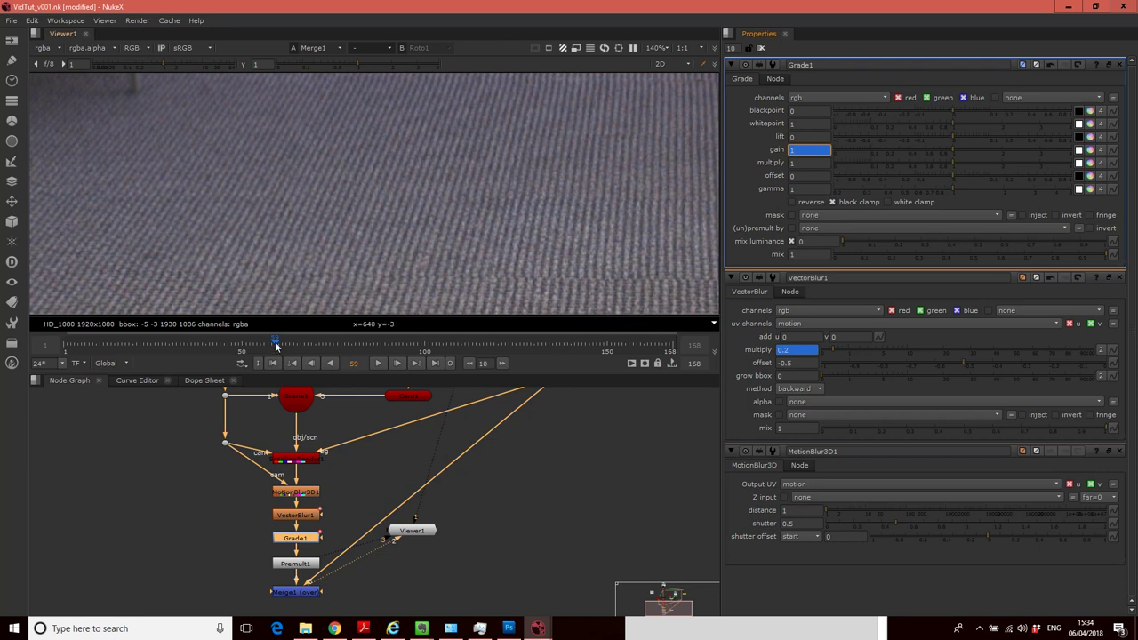
Step the playhead through frames 56, 54 and 55 to land on frame 53
click(264, 344)
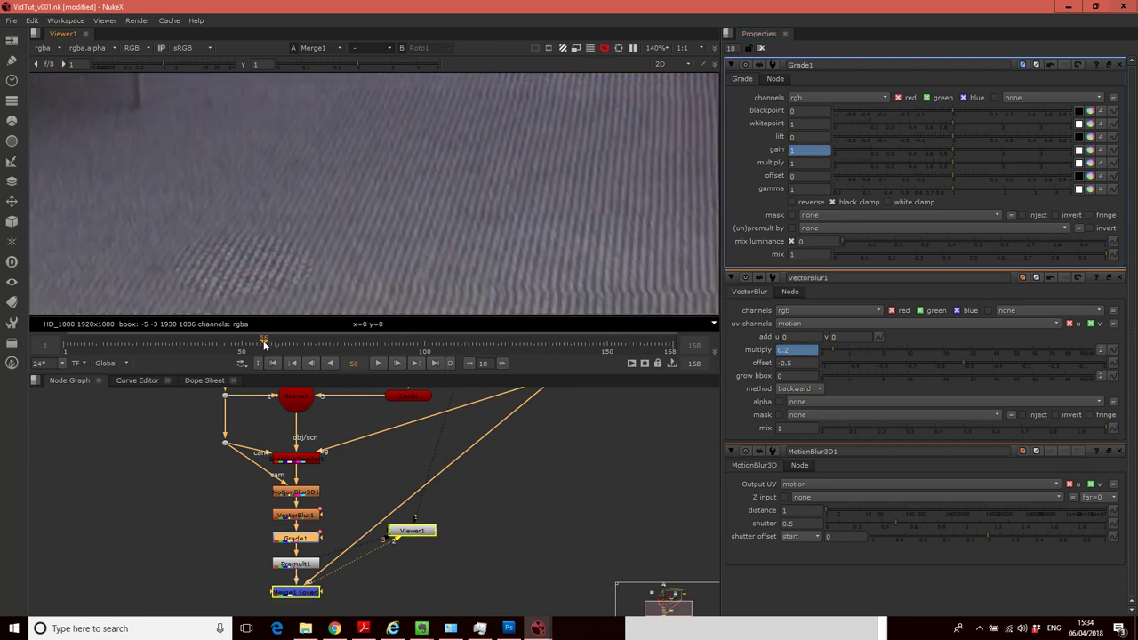
click(258, 345)
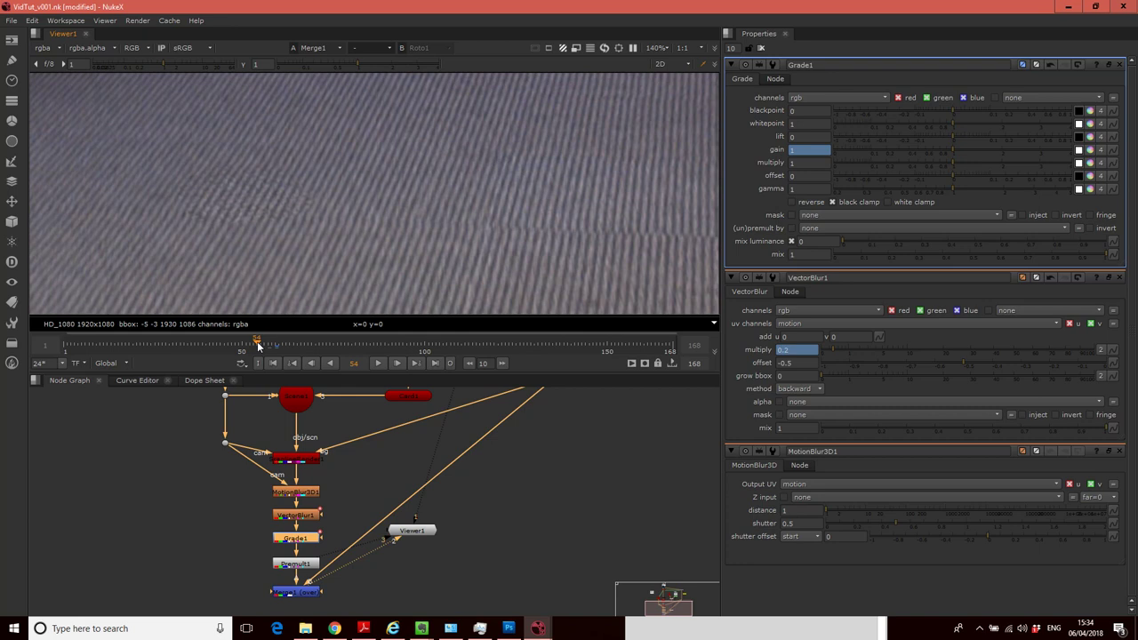
click(260, 346)
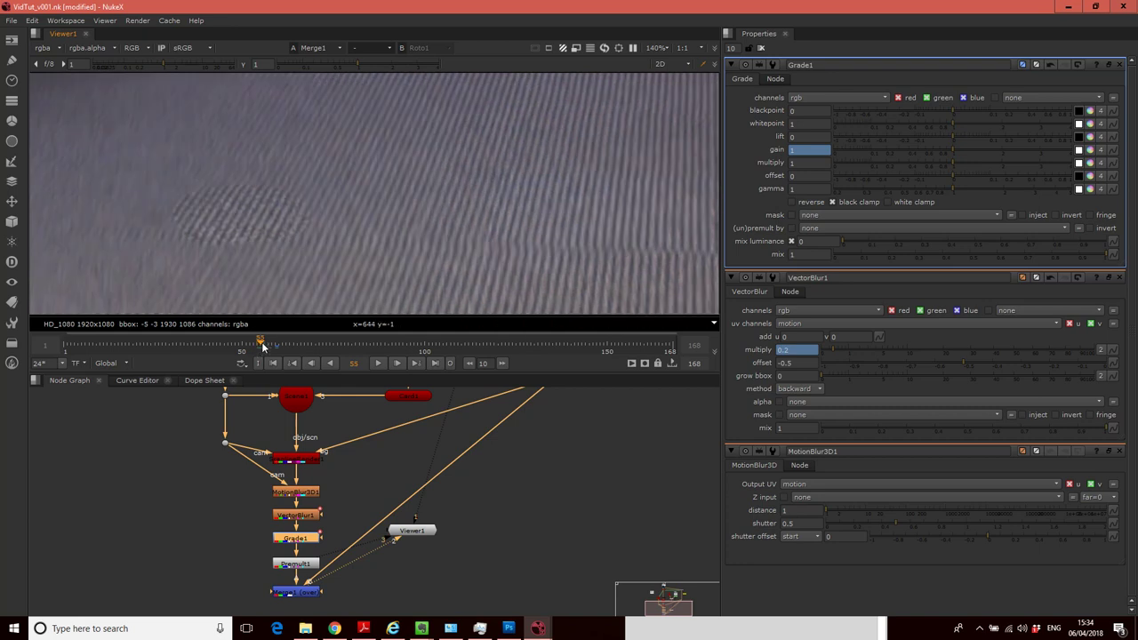
drag(259, 346, 254, 346)
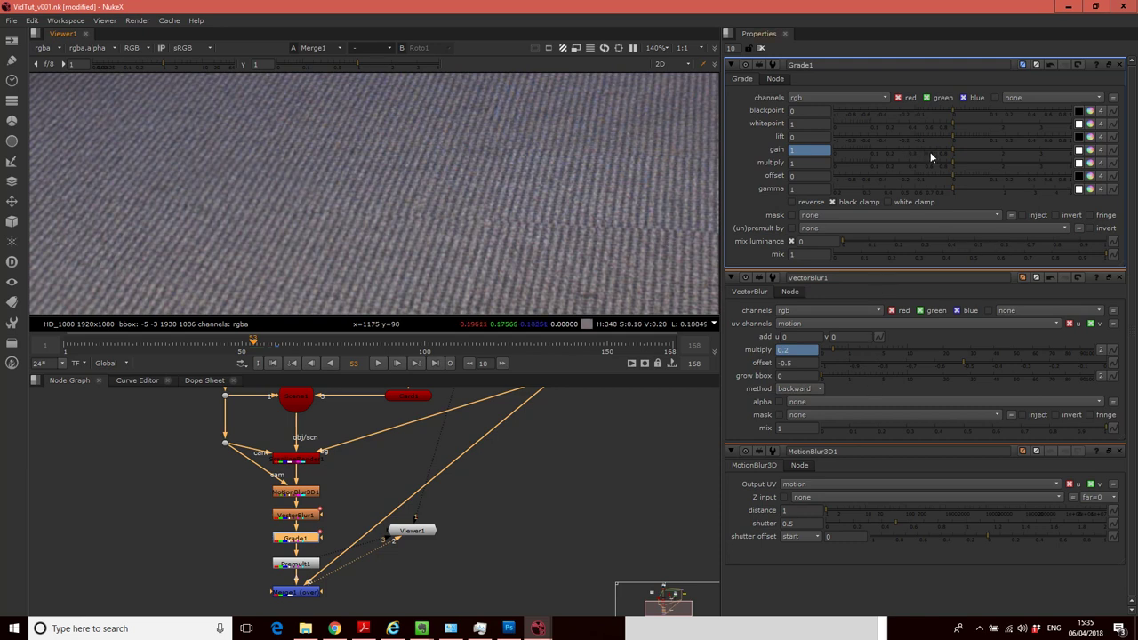
Set multiply to 0.5 and nudge Grade gain to about 1.06, then check frame 55
text(0.5)
key(Return)
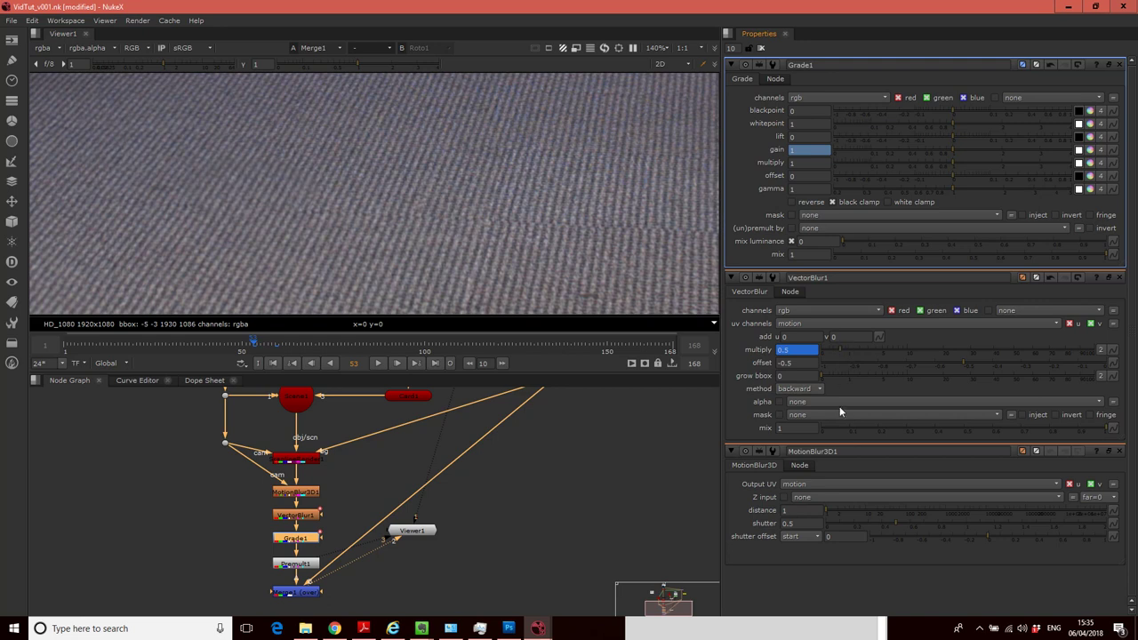
click(953, 149)
drag(954, 149, 955, 149)
drag(255, 346, 264, 346)
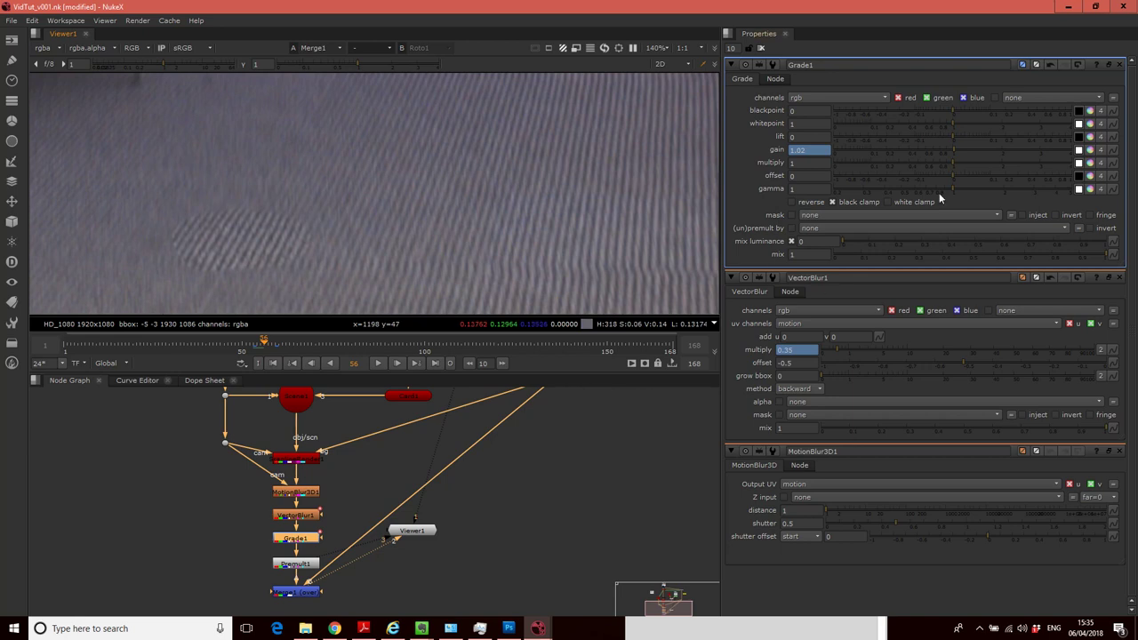
At frame 56, slide multiply to about 1 and Grade gain to 0.99, then scrub nearby frames
click(835, 347)
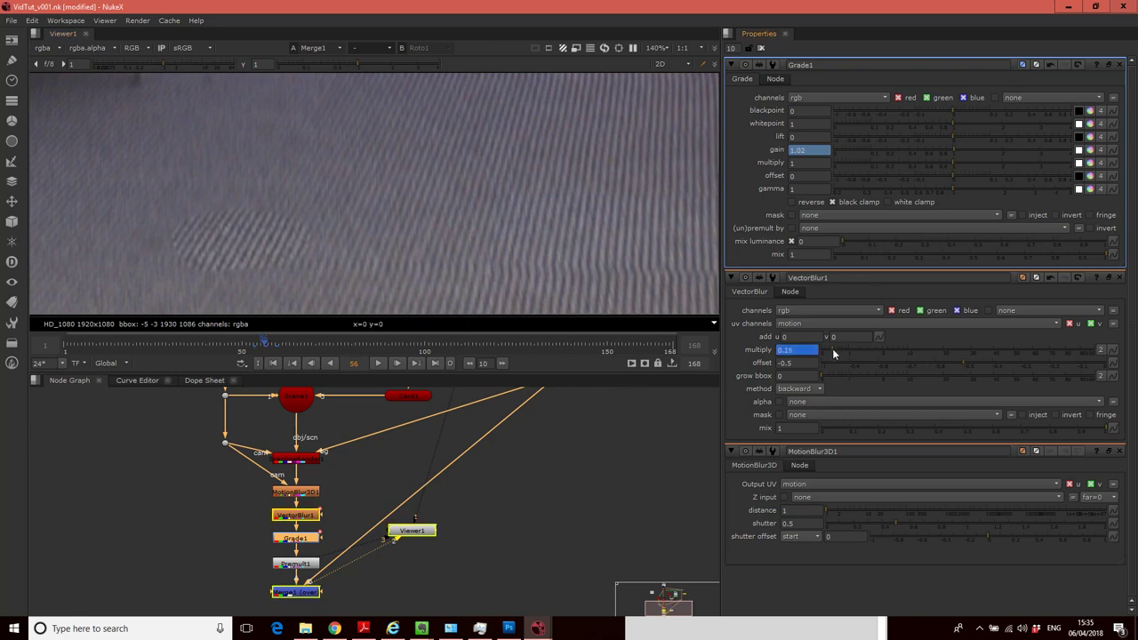
drag(853, 349, 848, 350)
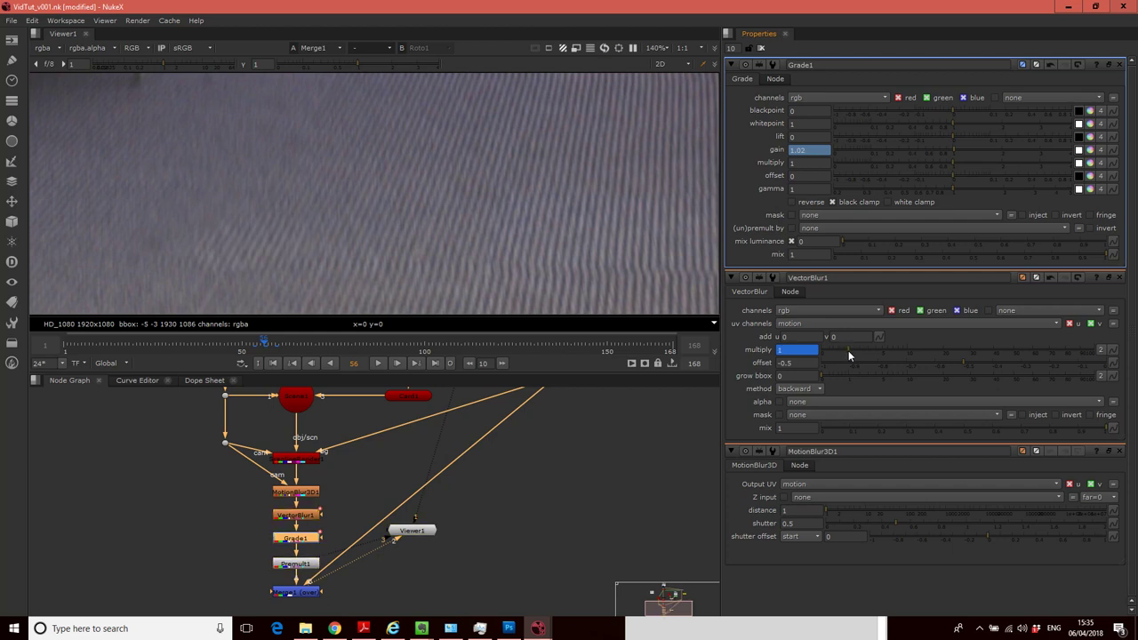
drag(953, 152, 951, 150)
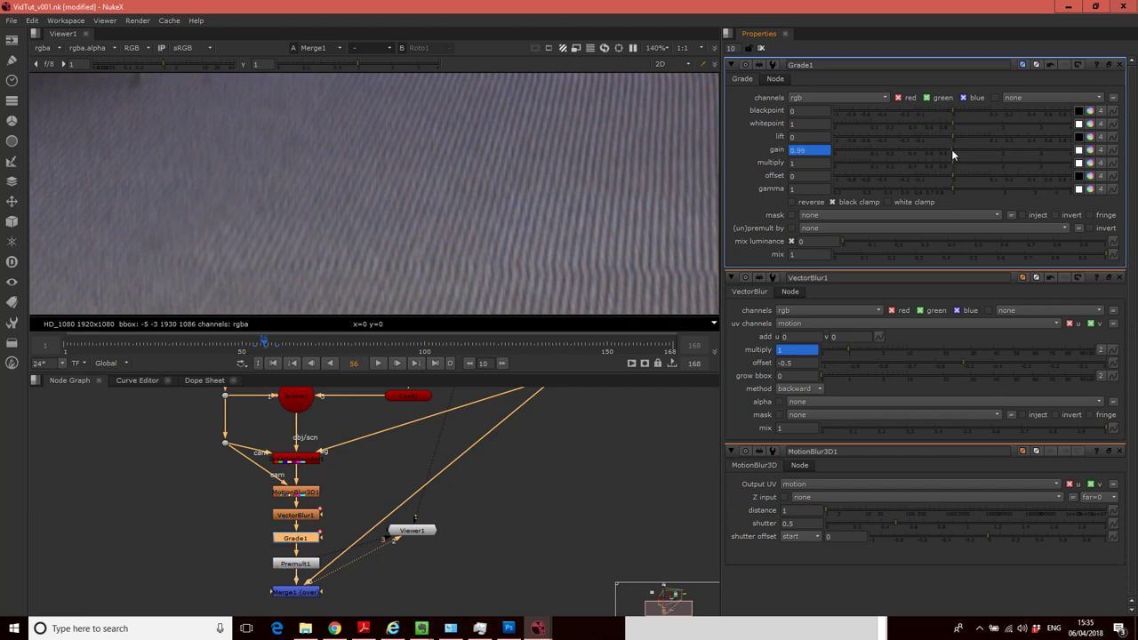
click(269, 346)
drag(271, 347, 238, 351)
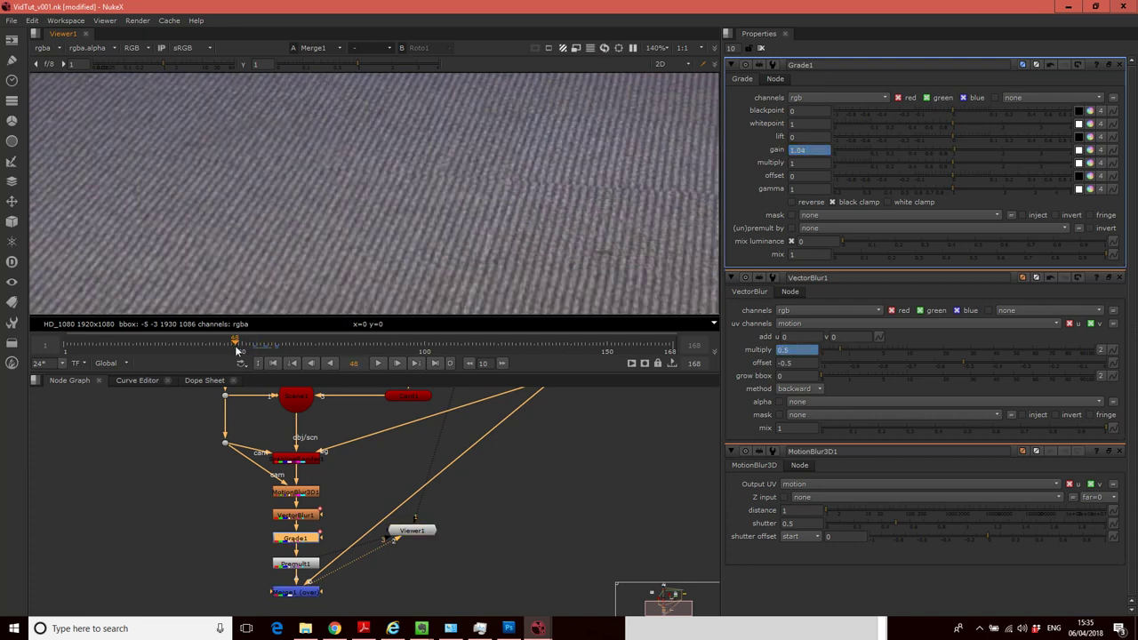
Back at frame 48, key Grade1 gain at 1.04 and VectorBlur1 multiply at 0.5
mouse_move(228, 346)
mouse_down()
mouse_move(206, 346)
mouse_move(237, 349)
mouse_up()
right_click(776, 152)
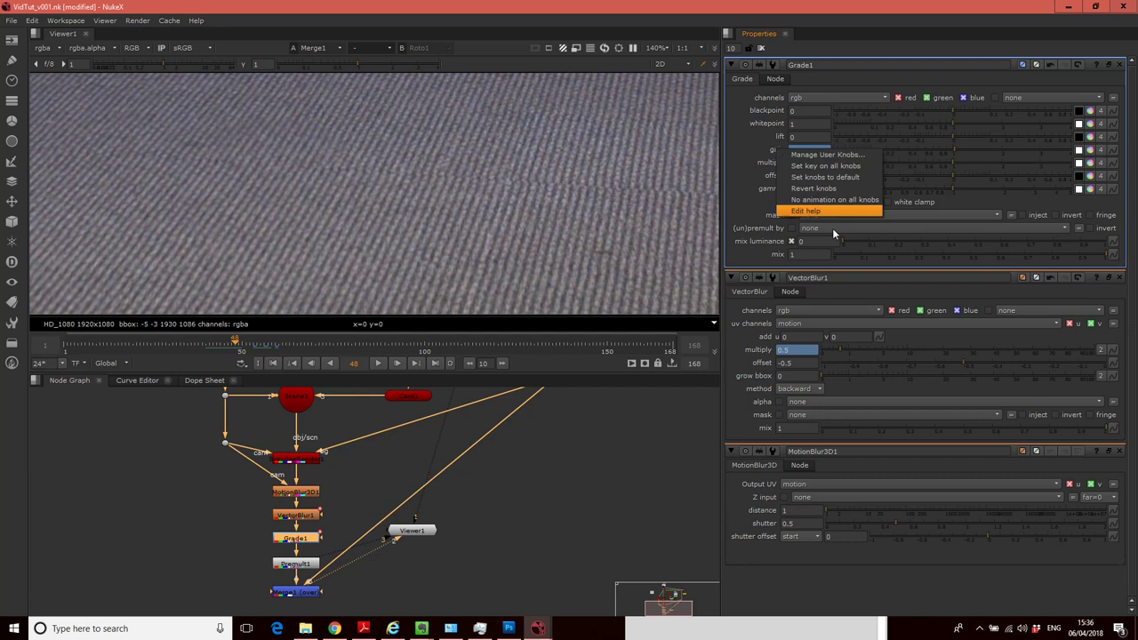
key(Escape)
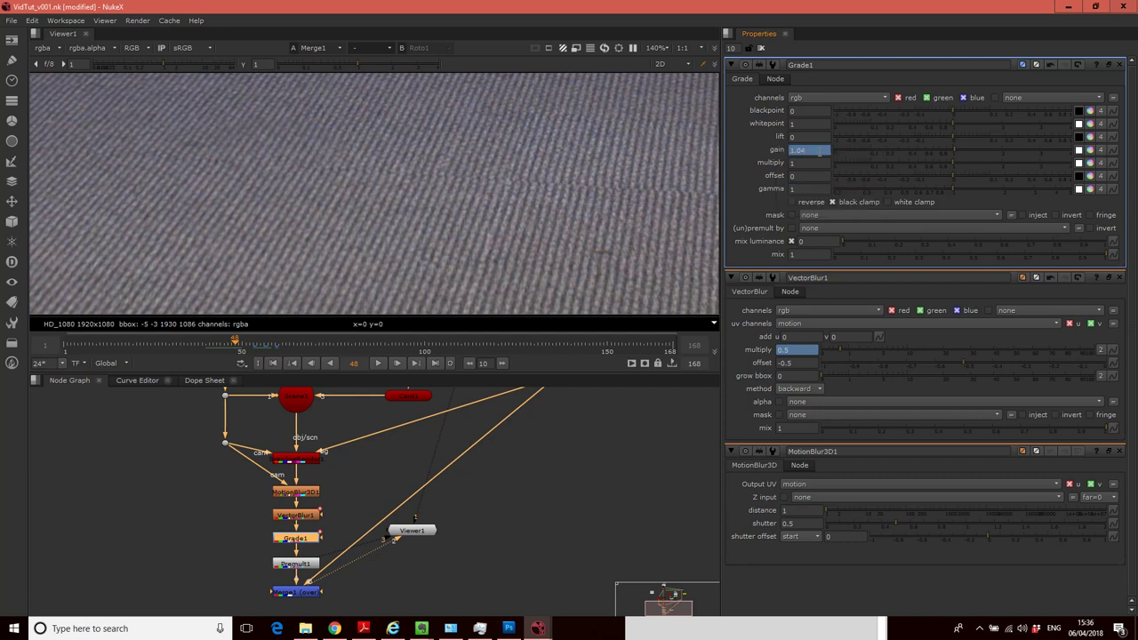
right_click(809, 148)
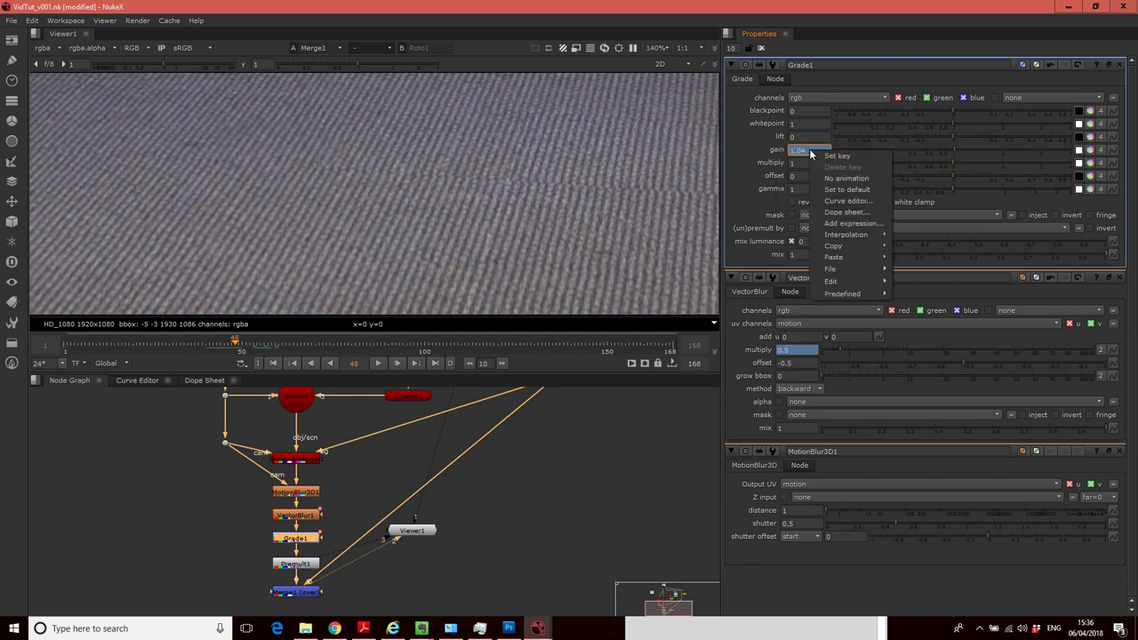
key(Escape)
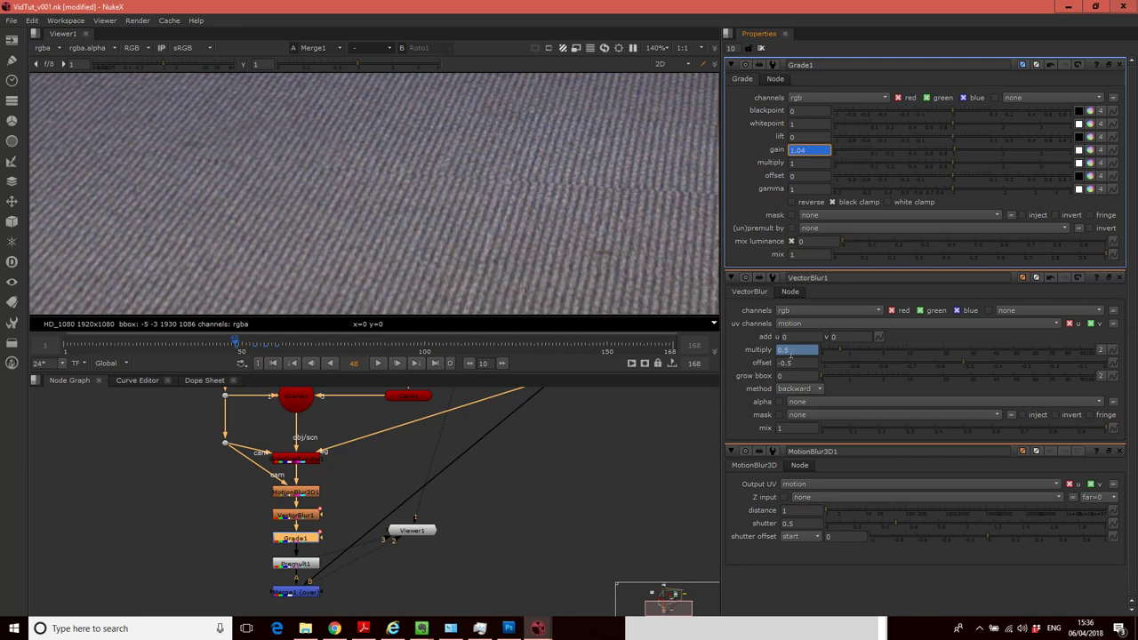
right_click(794, 350)
key(Escape)
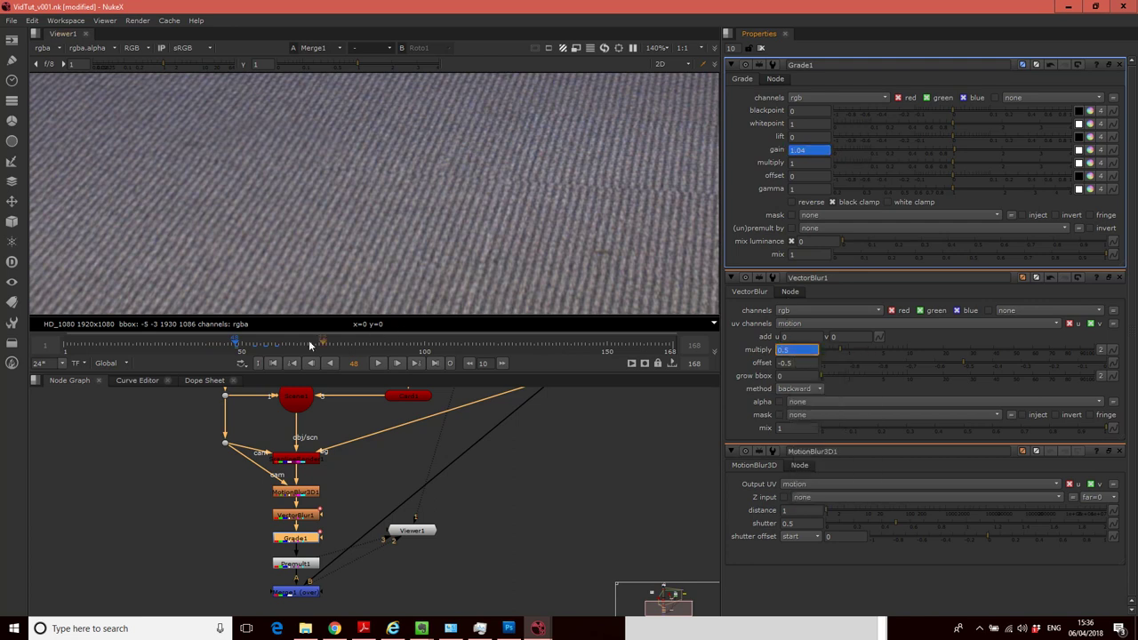
Keyframe VectorBlur1 multiply at 1.2 on frame 50, then multiply 1.25 and Grade1 gain 1 on frame 55
drag(236, 349, 242, 348)
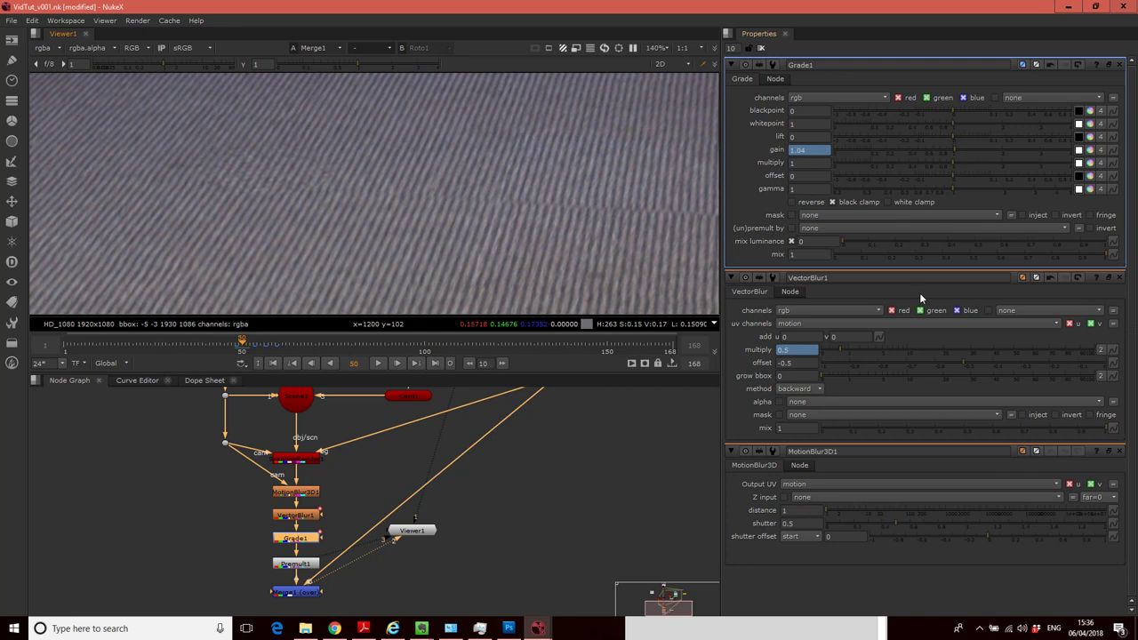
drag(839, 351, 850, 347)
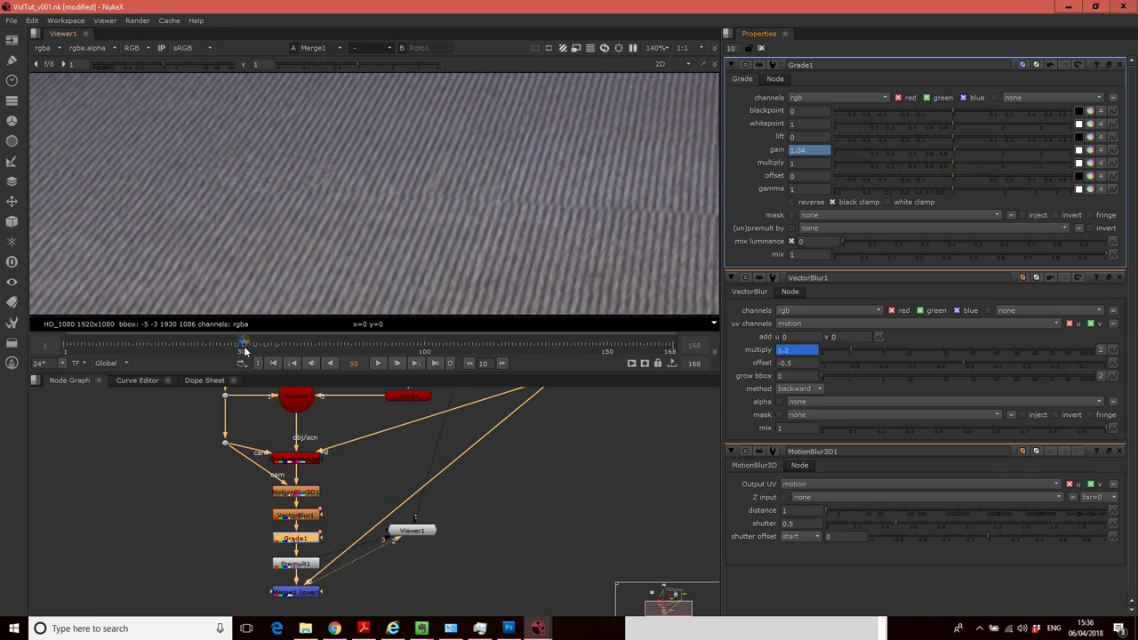
drag(242, 346, 260, 352)
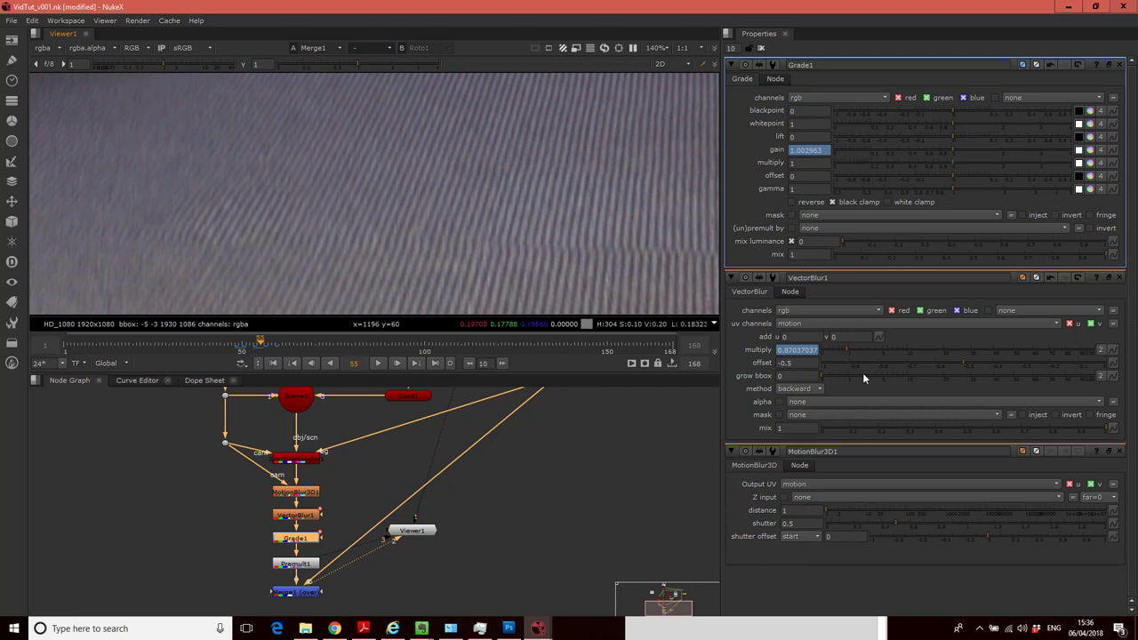
click(847, 350)
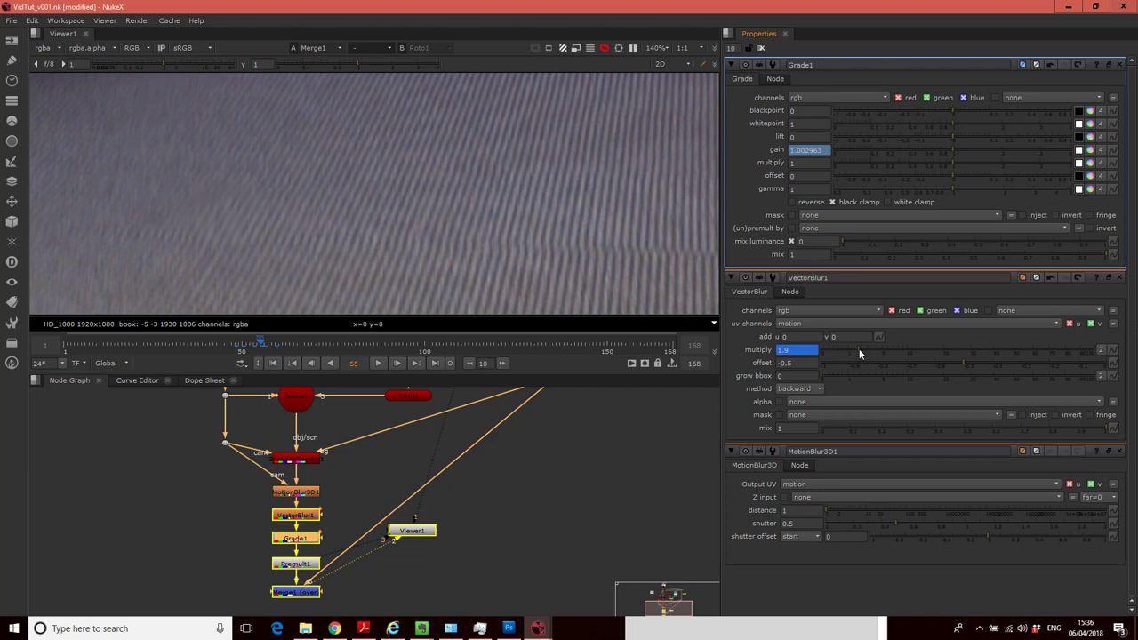
click(851, 350)
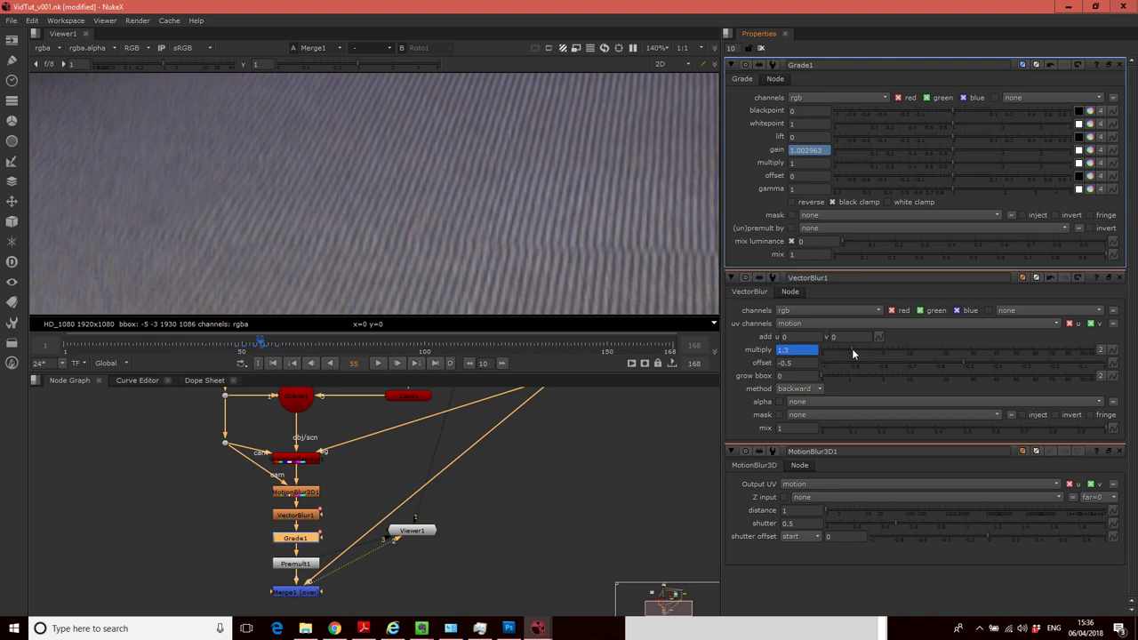
click(949, 149)
click(952, 149)
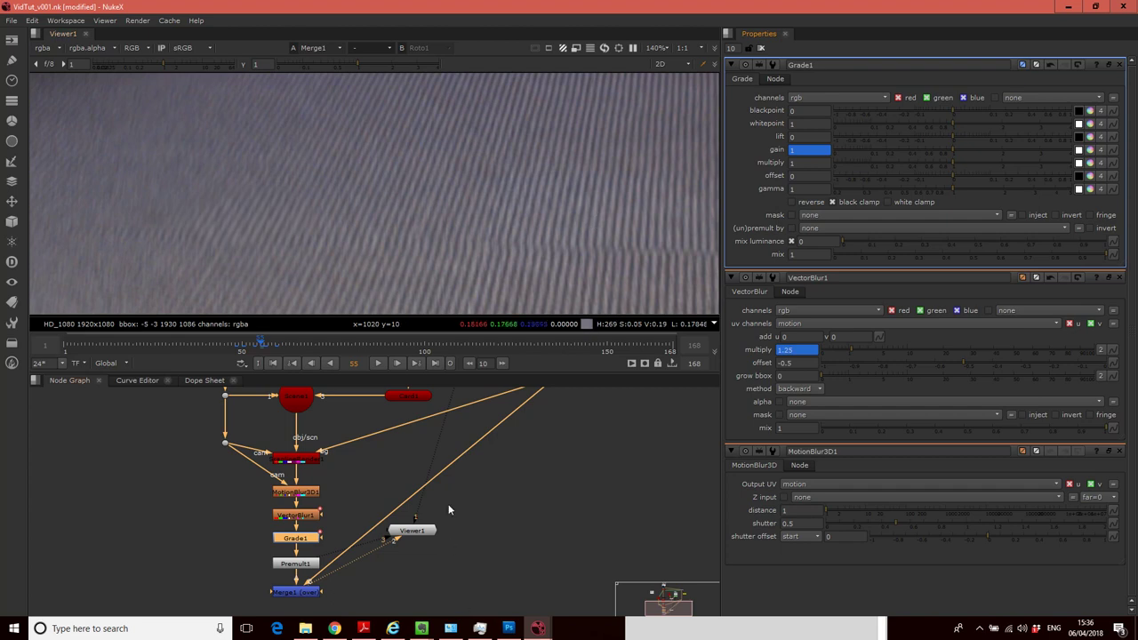
Switch from the VidTut script to the cleanup_v001.nk script window
click(538, 629)
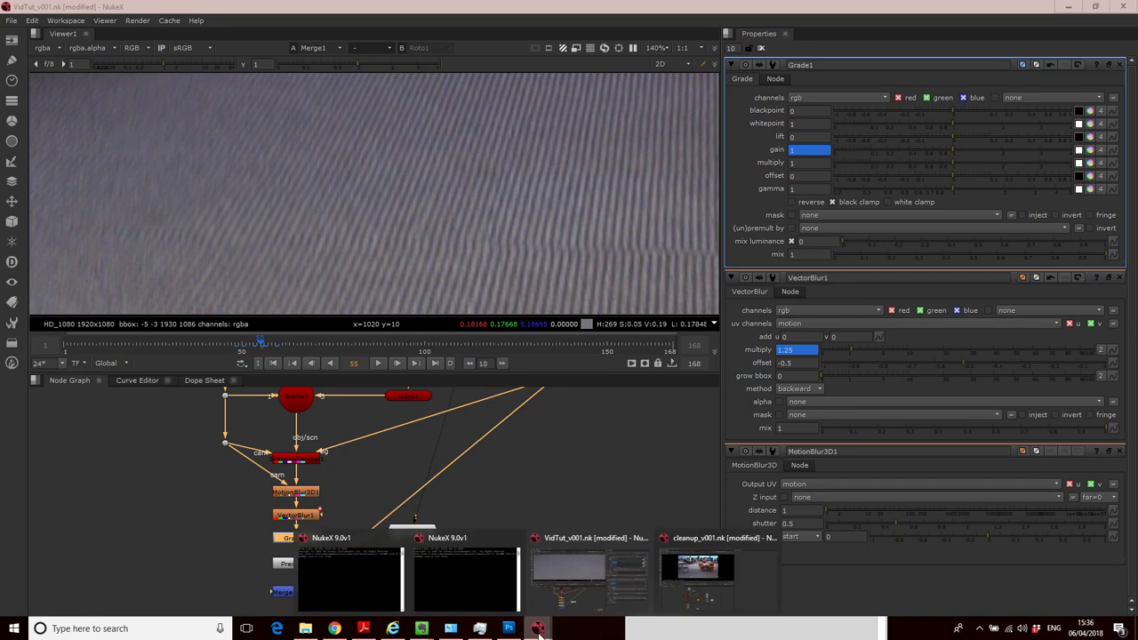
click(582, 551)
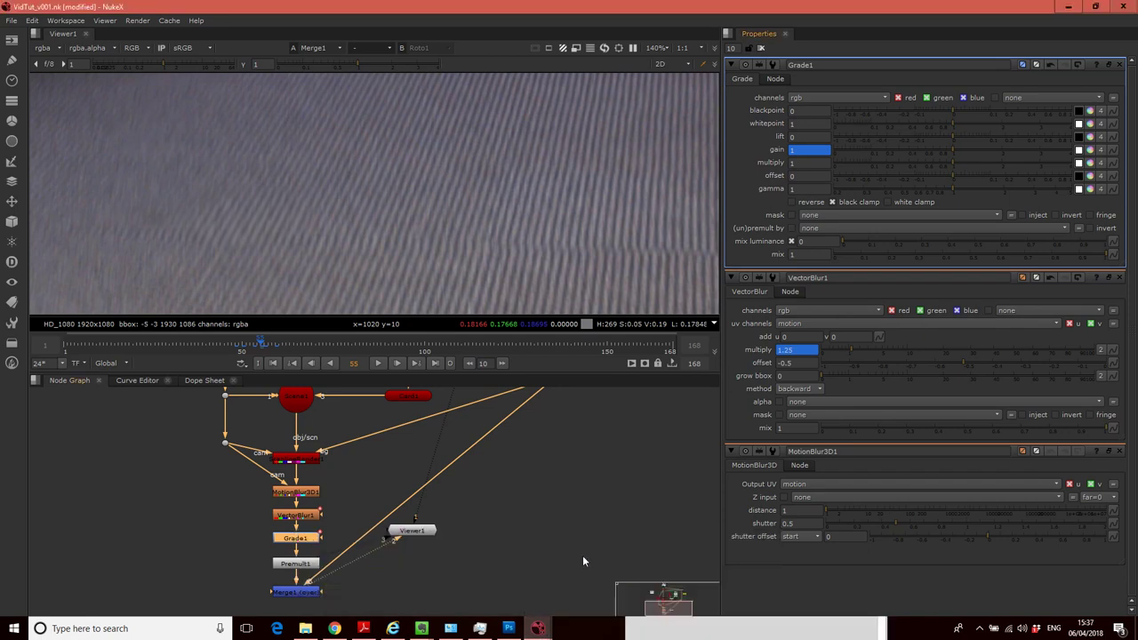
mouse_move(551, 618)
click(702, 571)
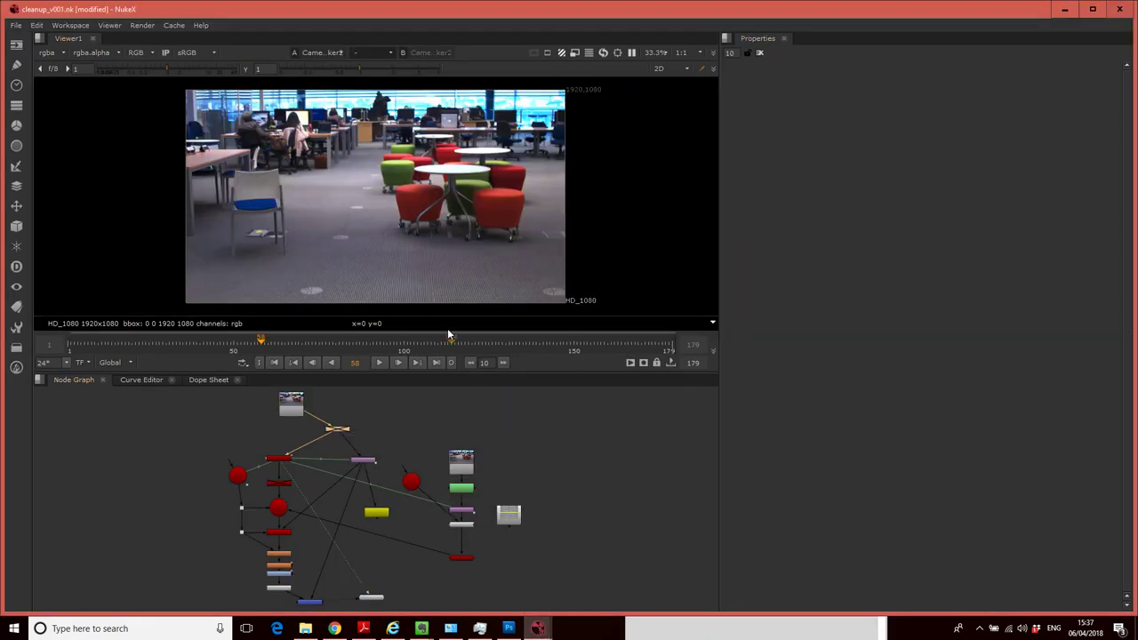
View Merge1 in the viewer and play the final composite back and forward
click(310, 602)
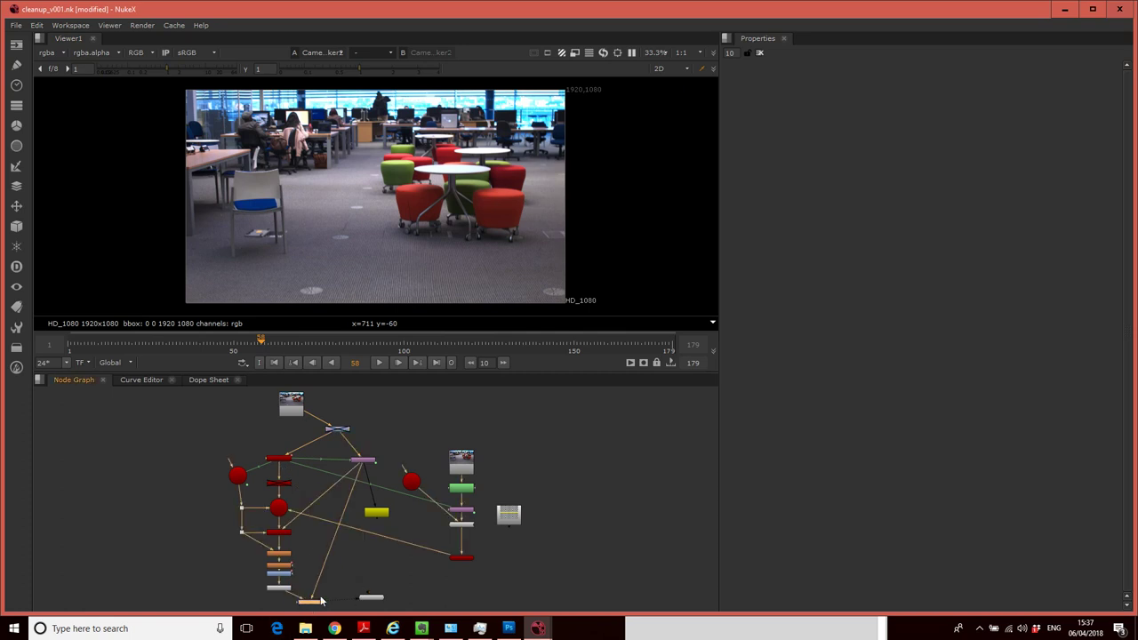
key(1)
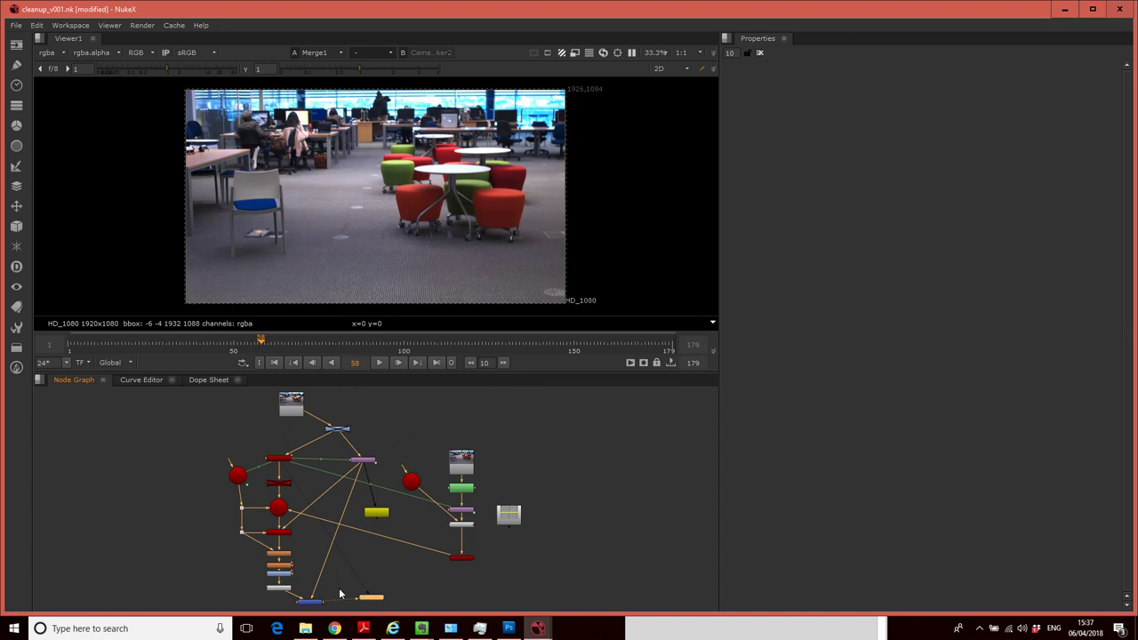
click(331, 364)
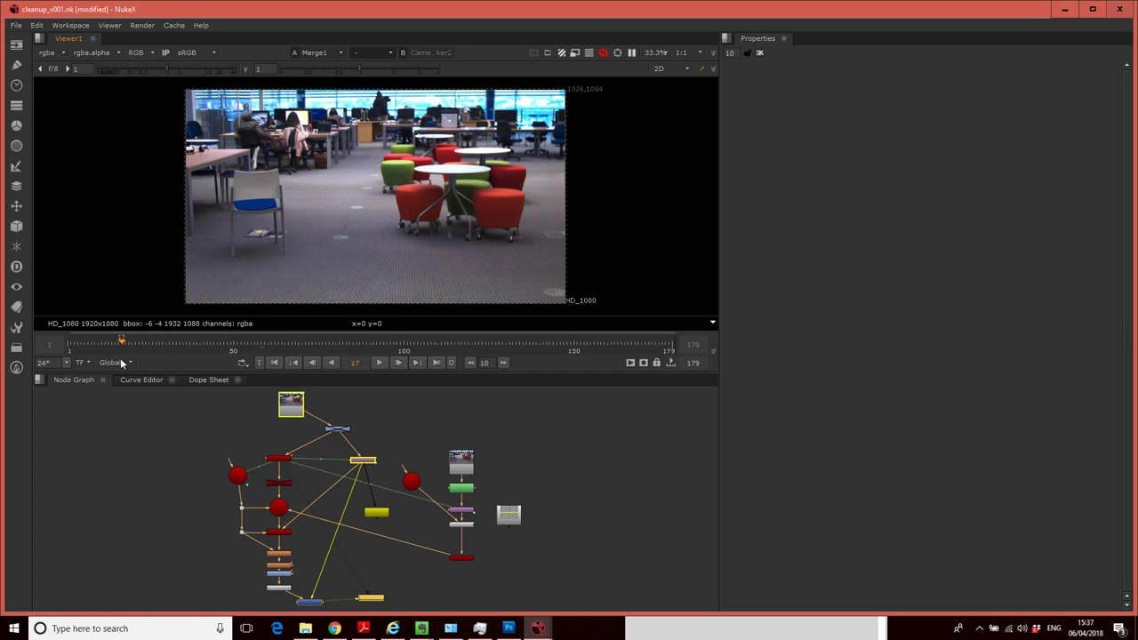
click(380, 363)
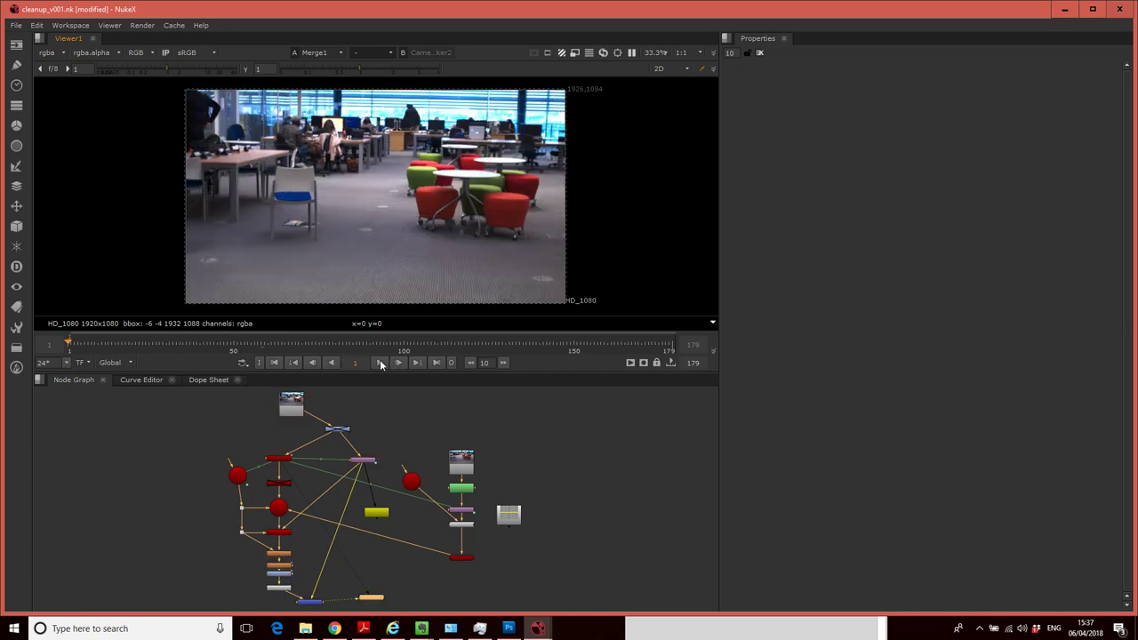